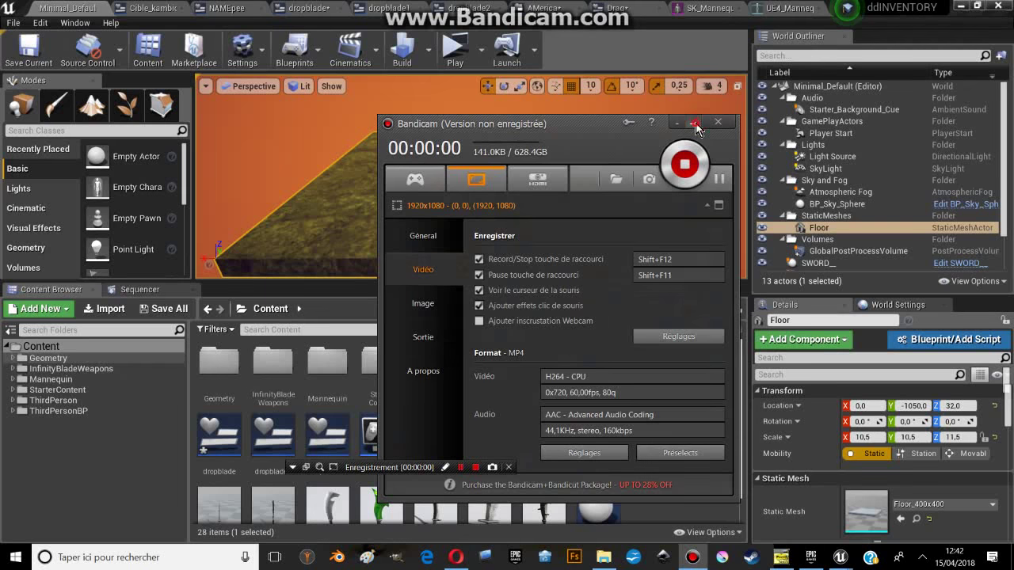
Step: Tilt the viewport down to the floor, enlarge it, and play the level in a New Editor Window (PIE)
{"action": "middle_click_drag", "start_coordinate": [569, 214], "coordinate": [543, 293]}
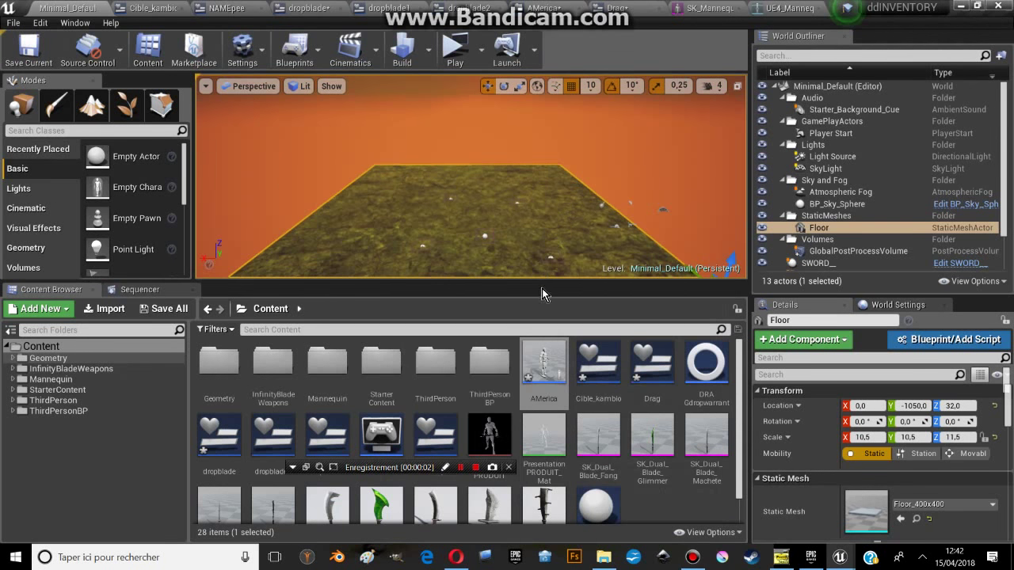
{"action": "left_click_drag", "start_coordinate": [547, 280], "coordinate": [549, 331]}
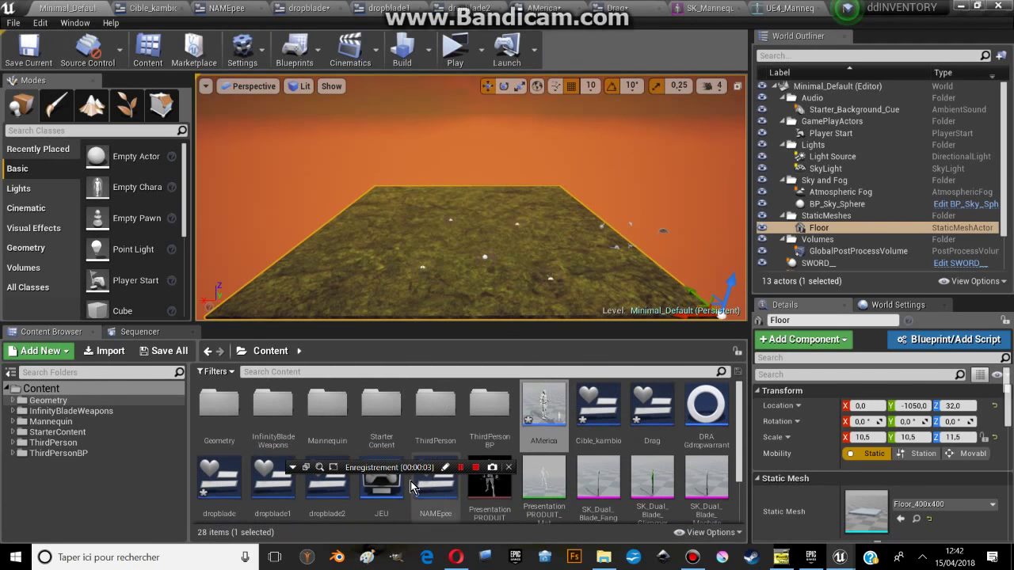
{"action": "left_click", "coordinate": [481, 55]}
{"action": "left_click", "coordinate": [506, 120]}
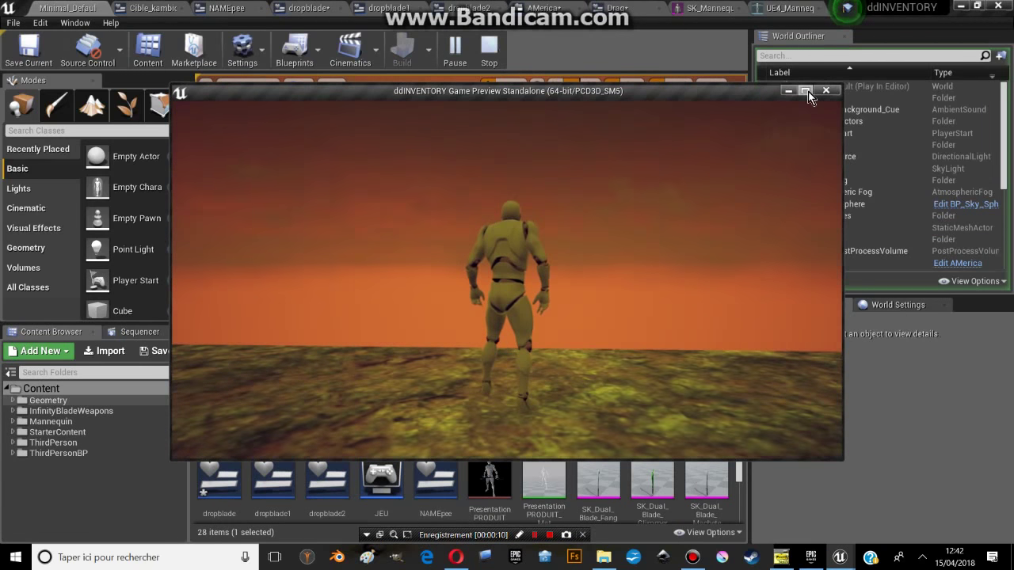
Step: Maximize the game preview, run across the terrain and check the still-empty inventory
{"action": "left_click", "coordinate": [805, 90]}
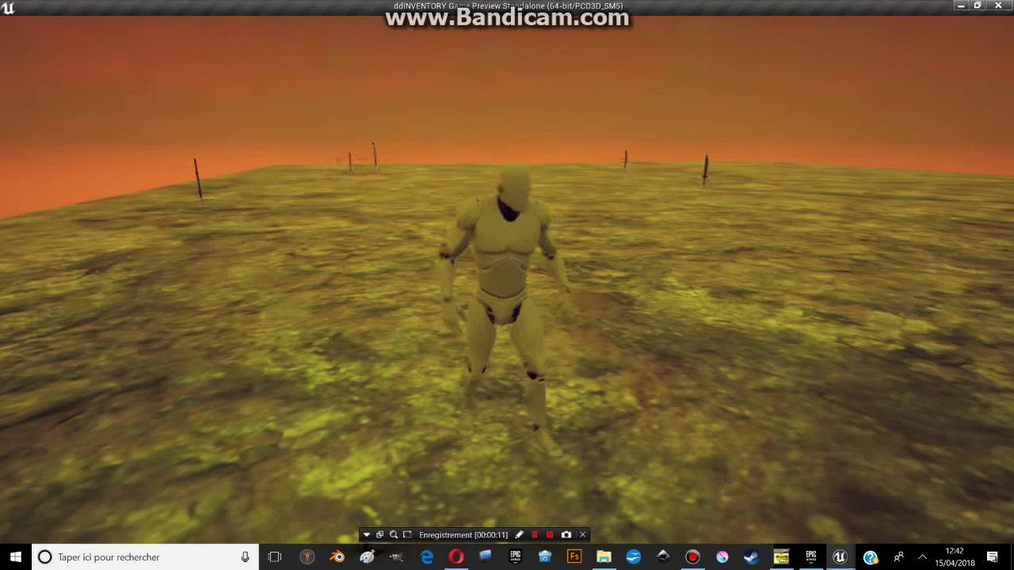
{"action": "key", "text": "w"}
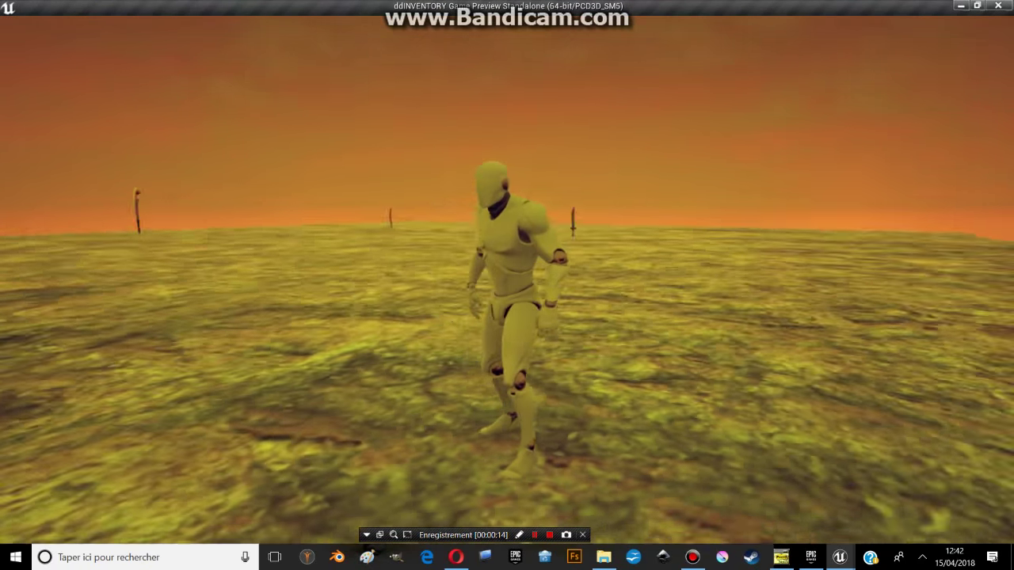
{"action": "key", "text": "i"}
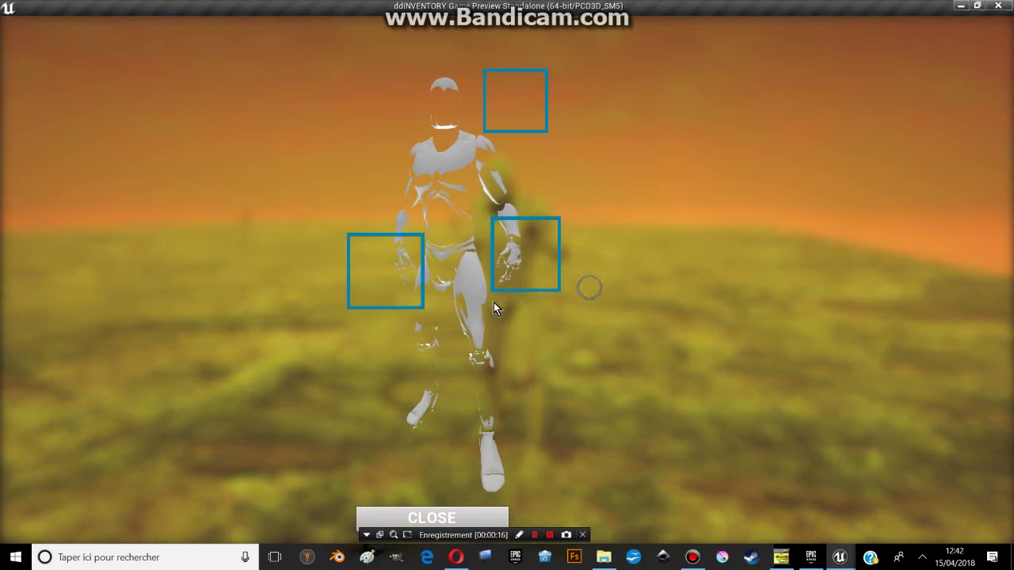
{"action": "left_click", "coordinate": [432, 518]}
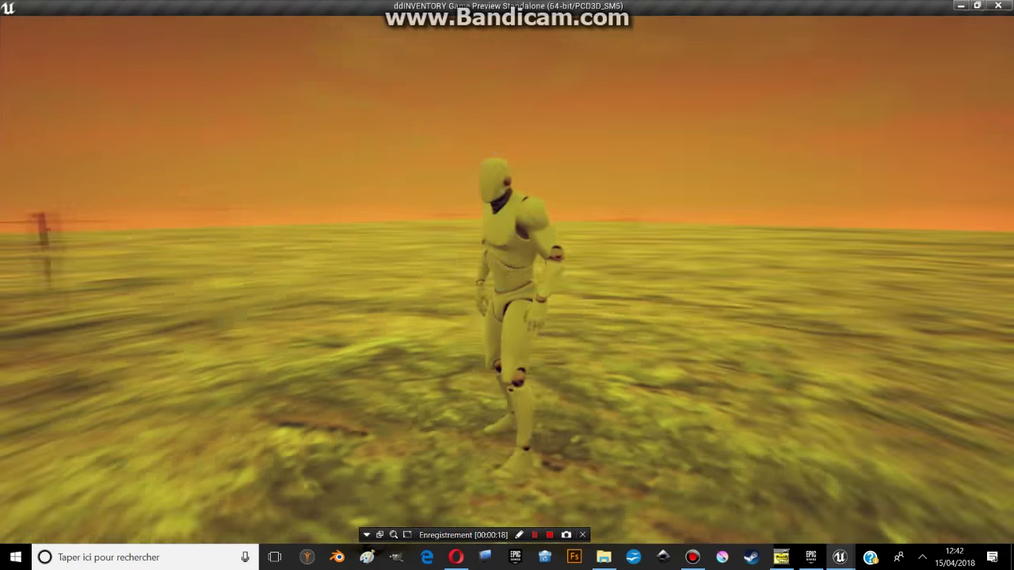
Step: Pick up SwordOfStorms, Fang and Glimmer, then open the inventory listing them
{"action": "key", "text": "w"}
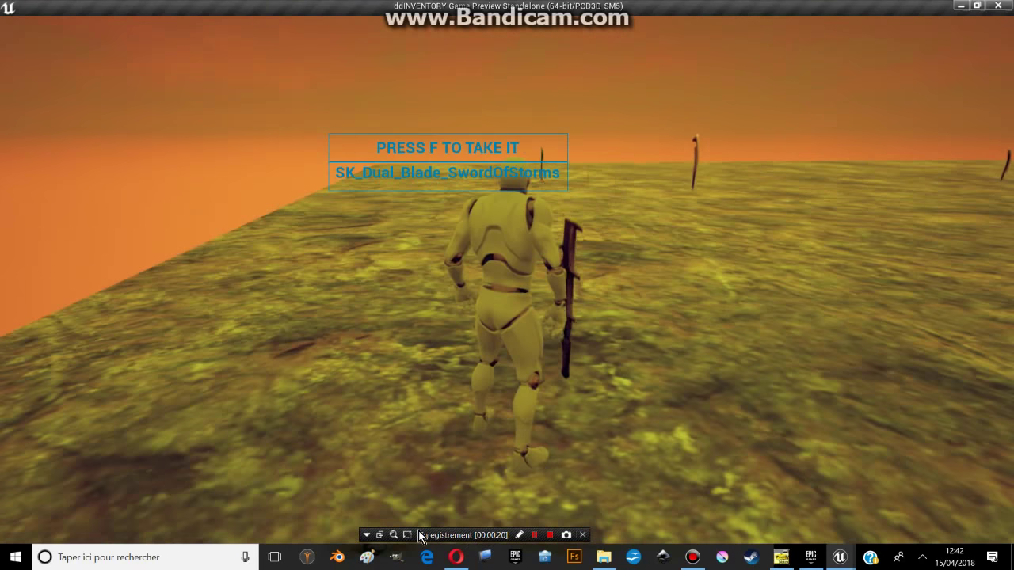
{"action": "key", "text": "w"}
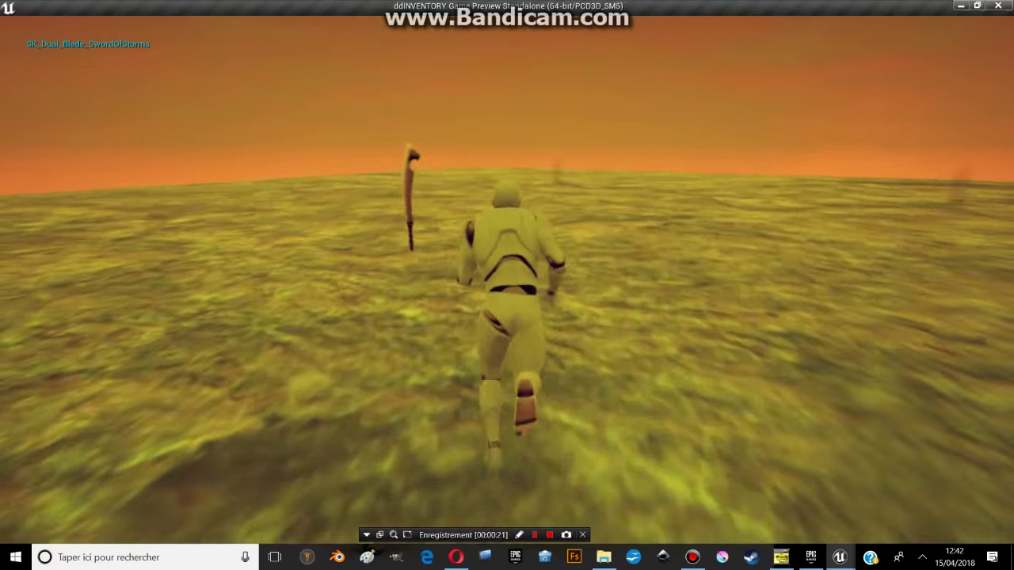
{"action": "key", "text": "f"}
{"action": "key", "text": "w"}
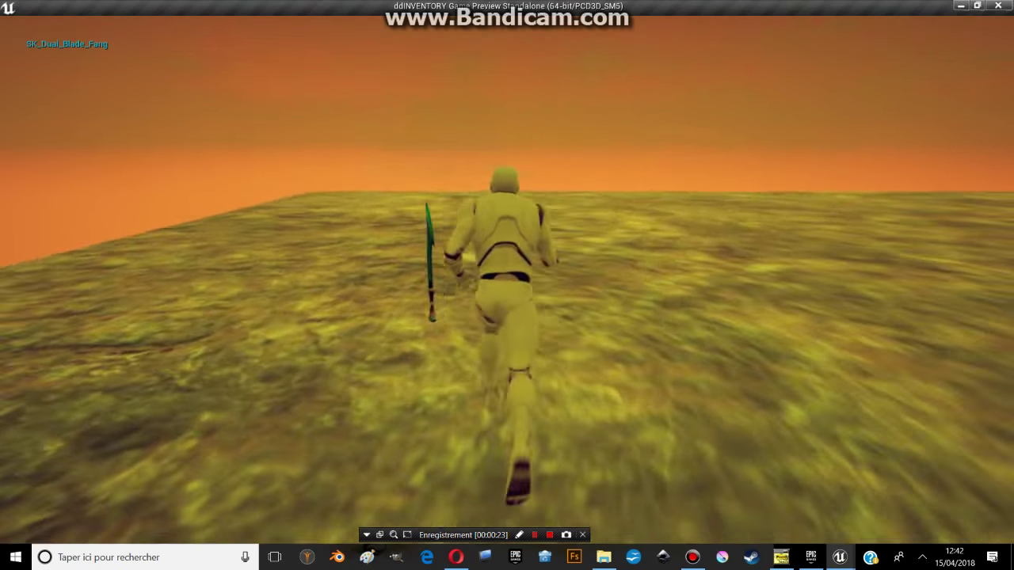
{"action": "key", "text": "f"}
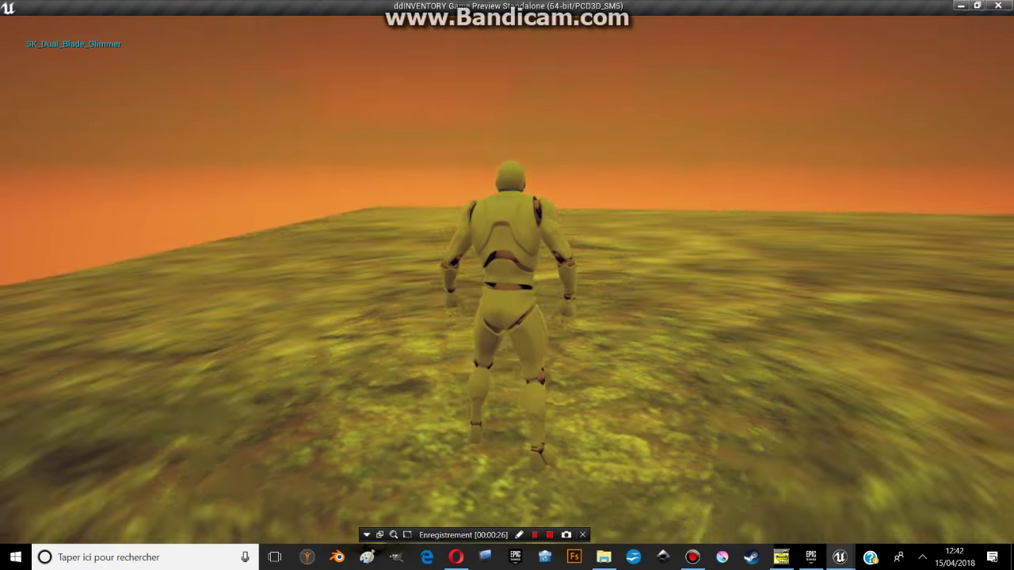
{"action": "key", "text": "s"}
{"action": "key", "text": "w"}
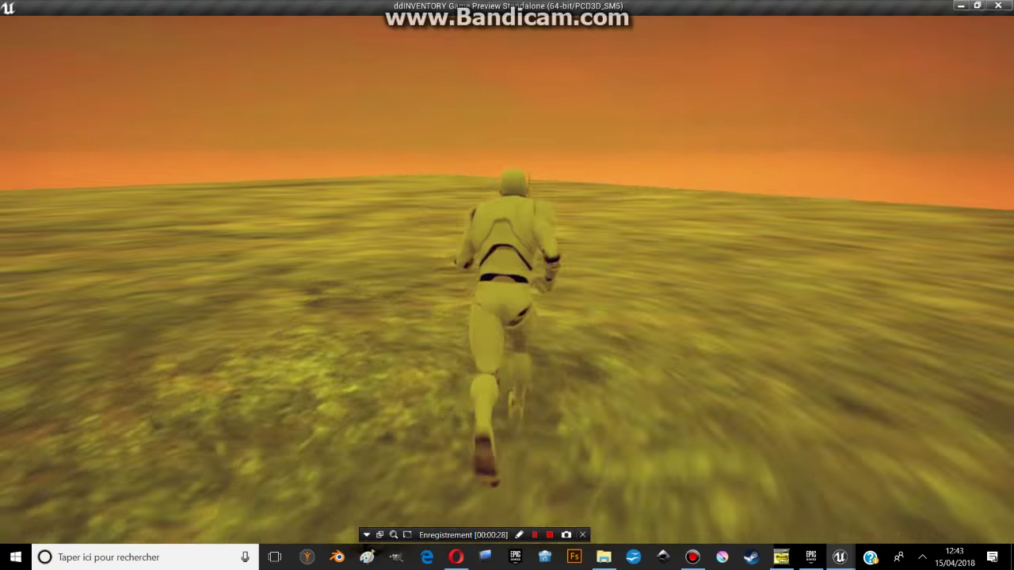
{"action": "key", "text": "i"}
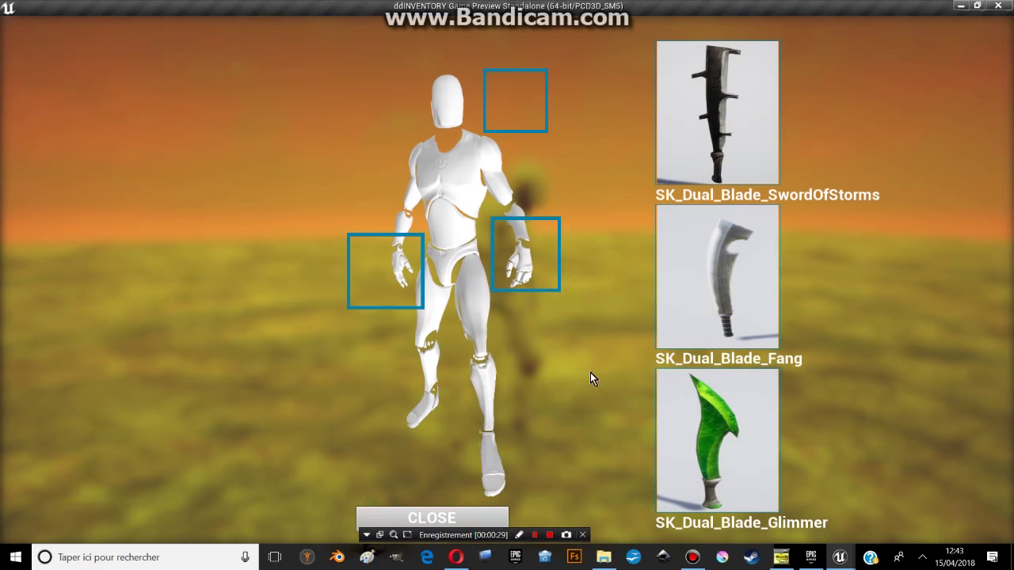
Step: Equip Fang in the right-hand slot, Glimmer in the left and SwordOfStorms on top, then close
{"action": "left_click_drag", "start_coordinate": [633, 287], "coordinate": [504, 244]}
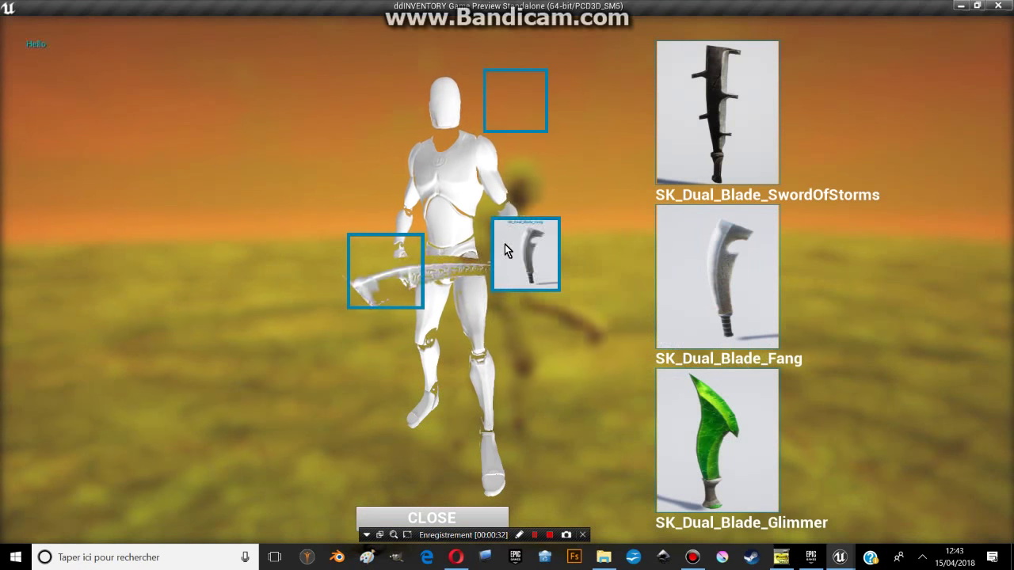
{"action": "left_click_drag", "start_coordinate": [735, 448], "coordinate": [386, 270]}
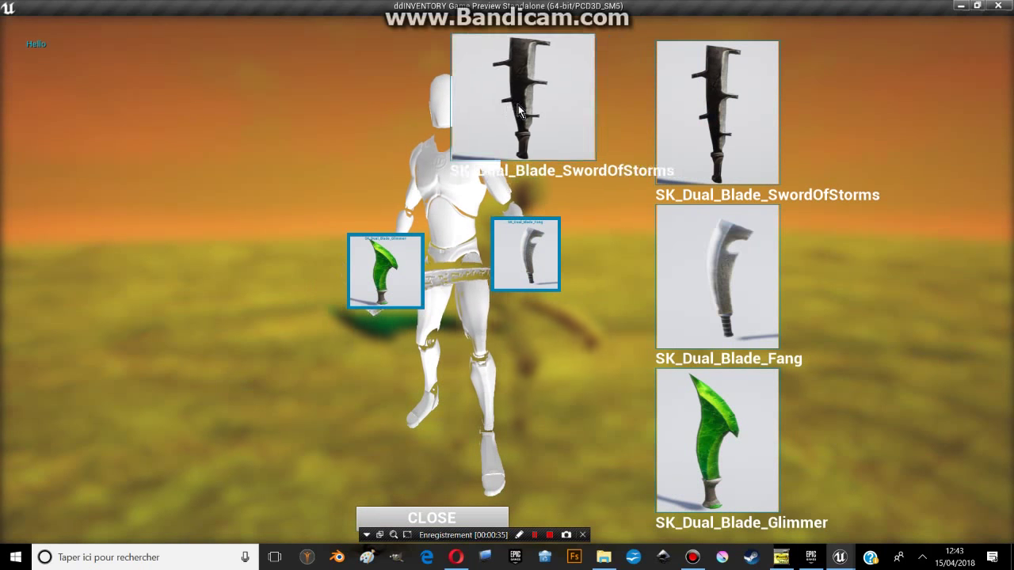
{"action": "left_click_drag", "start_coordinate": [633, 127], "coordinate": [516, 103]}
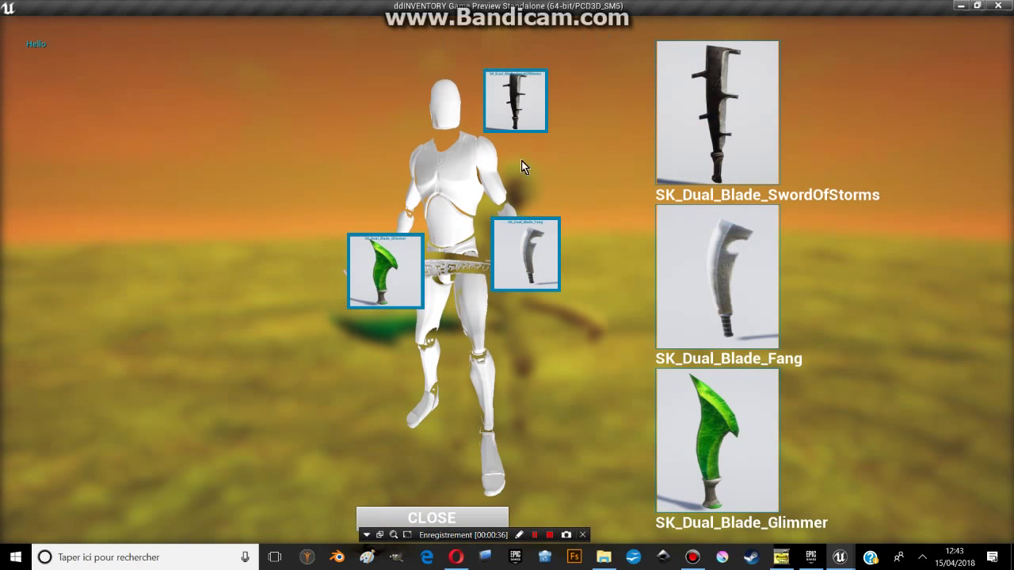
{"action": "left_click", "coordinate": [432, 519]}
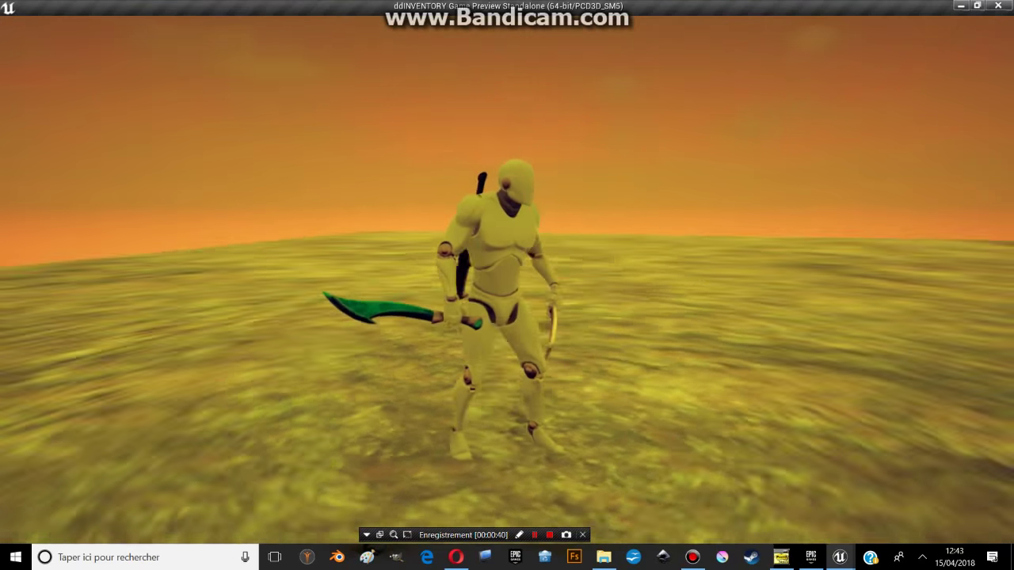
Step: Run the armed character around the terrain, swing a blade, and pick up the Machete
{"action": "key", "text": "a"}
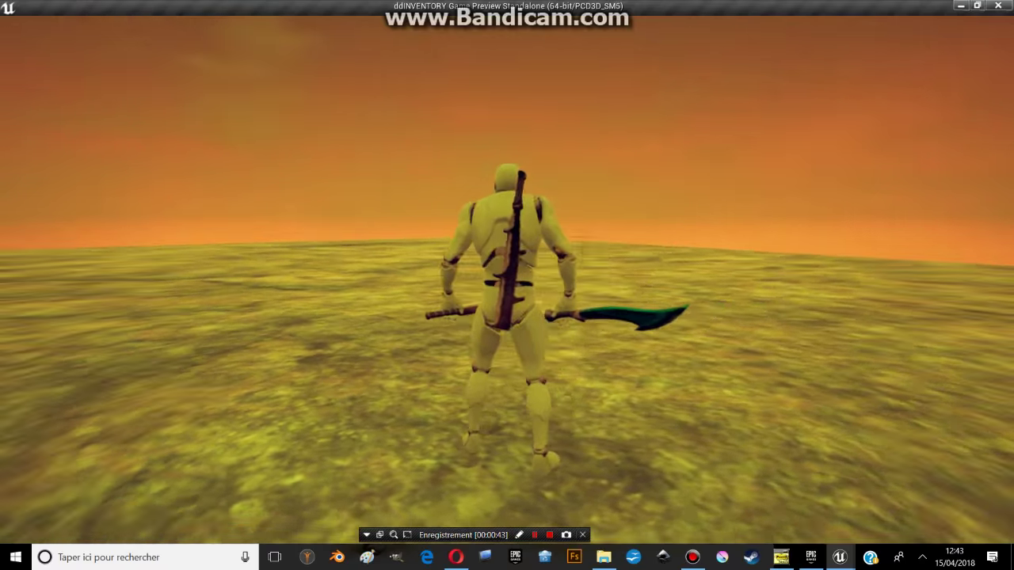
{"action": "key", "text": "w"}
{"action": "key", "text": "s"}
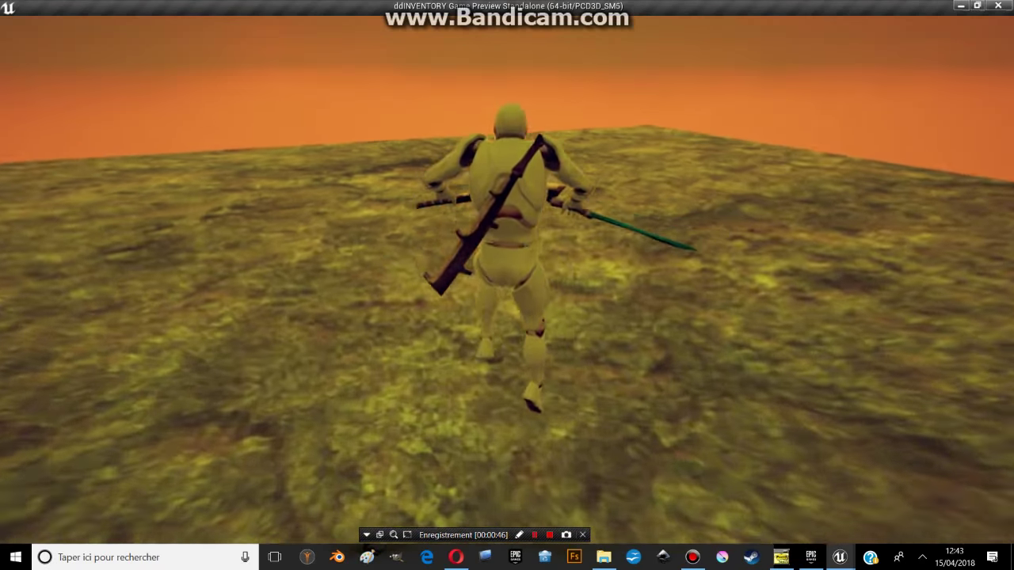
{"action": "key", "text": "d"}
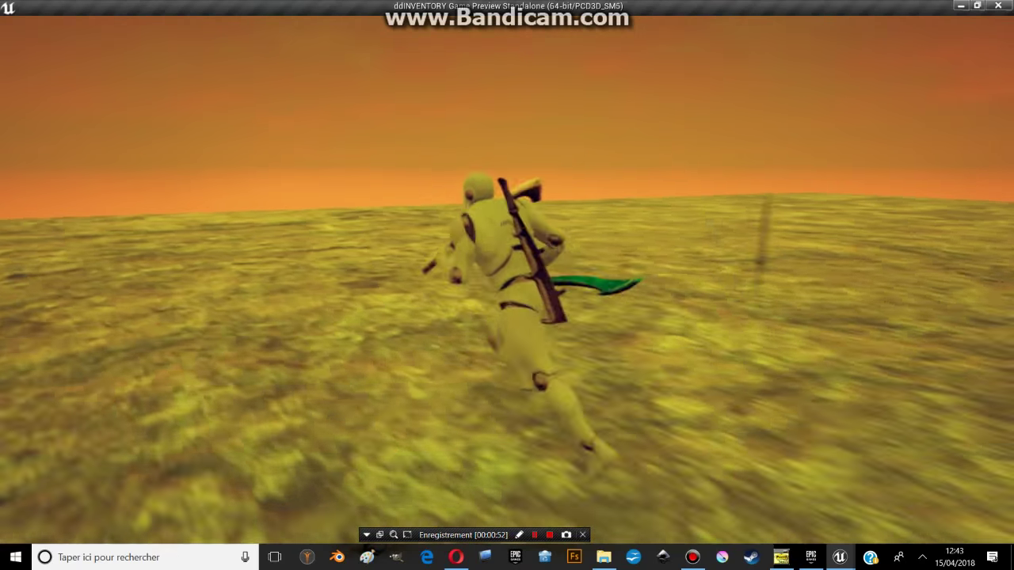
{"action": "key", "text": "1"}
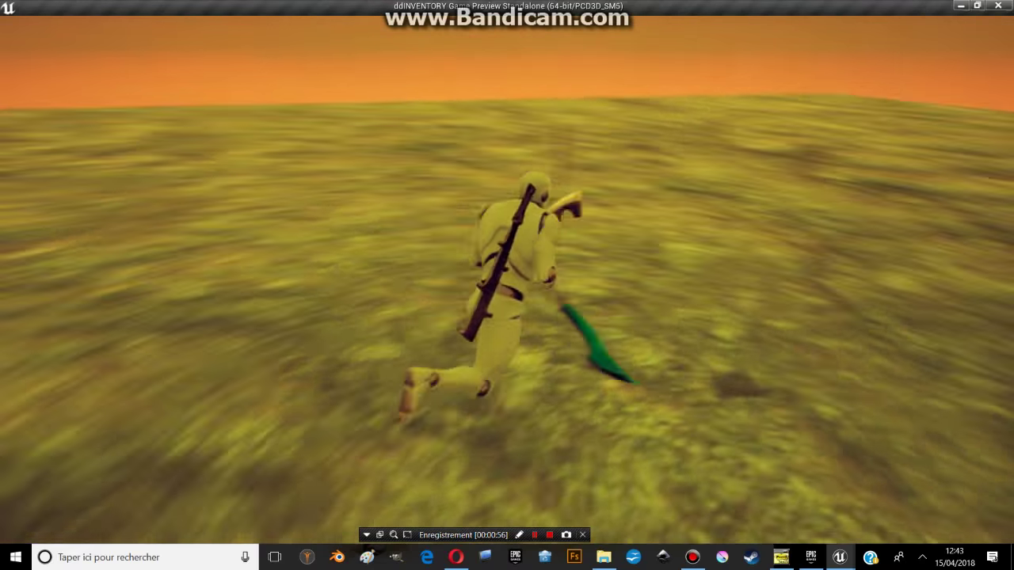
{"action": "key", "text": "f"}
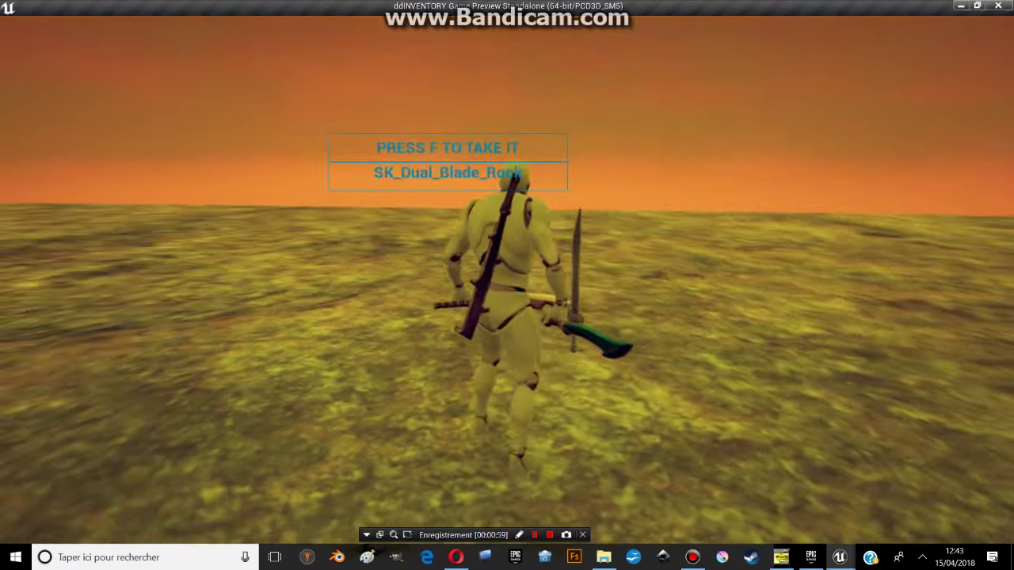
Step: Equip Rock in the right-hand slot, Fang in the left and Machete on top, then close
{"action": "key", "text": "i"}
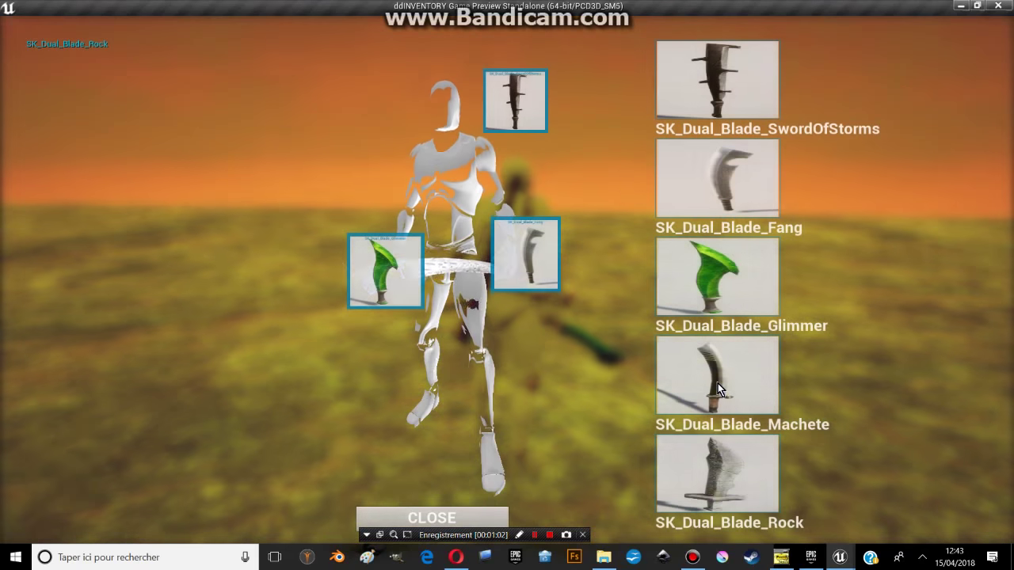
{"action": "left_click_drag", "start_coordinate": [736, 462], "coordinate": [537, 267]}
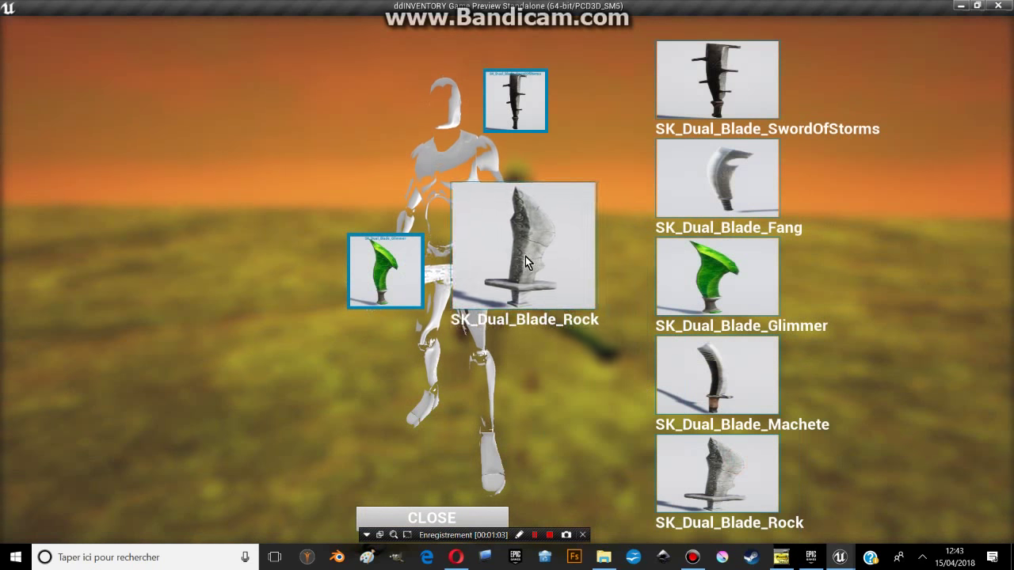
{"action": "left_click_drag", "start_coordinate": [727, 185], "coordinate": [377, 274]}
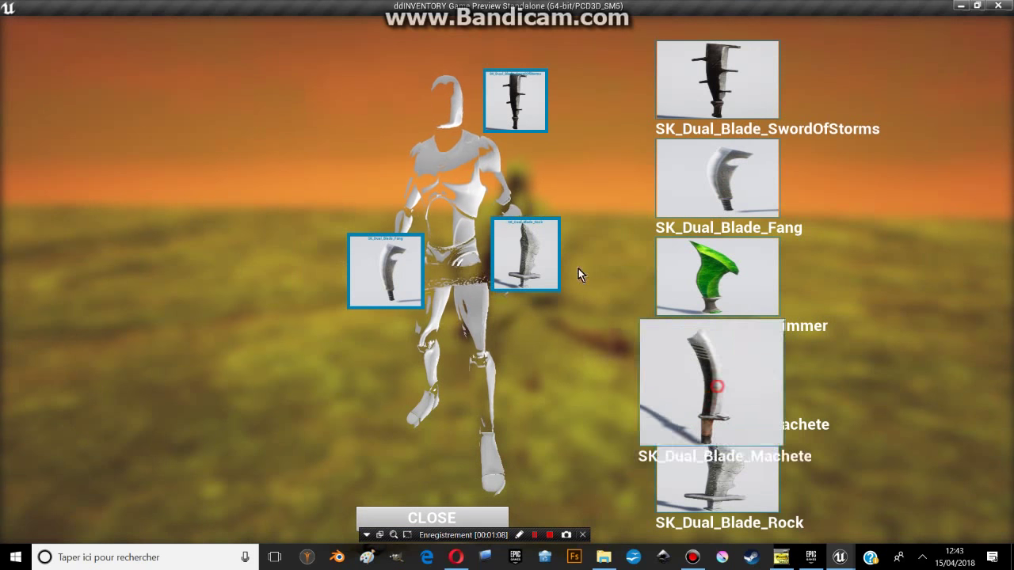
{"action": "left_click_drag", "start_coordinate": [579, 274], "coordinate": [522, 124]}
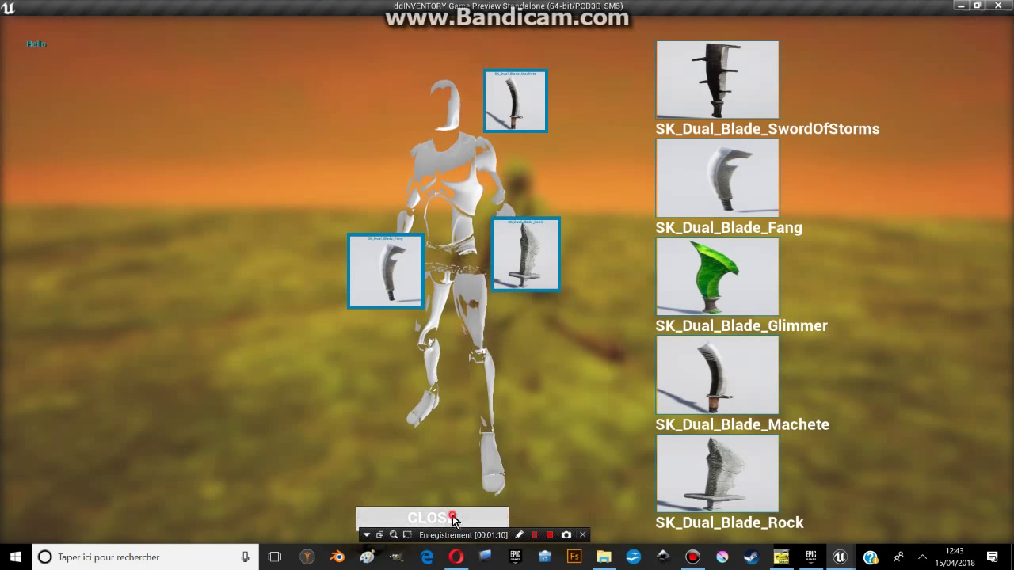
{"action": "left_click", "coordinate": [451, 518]}
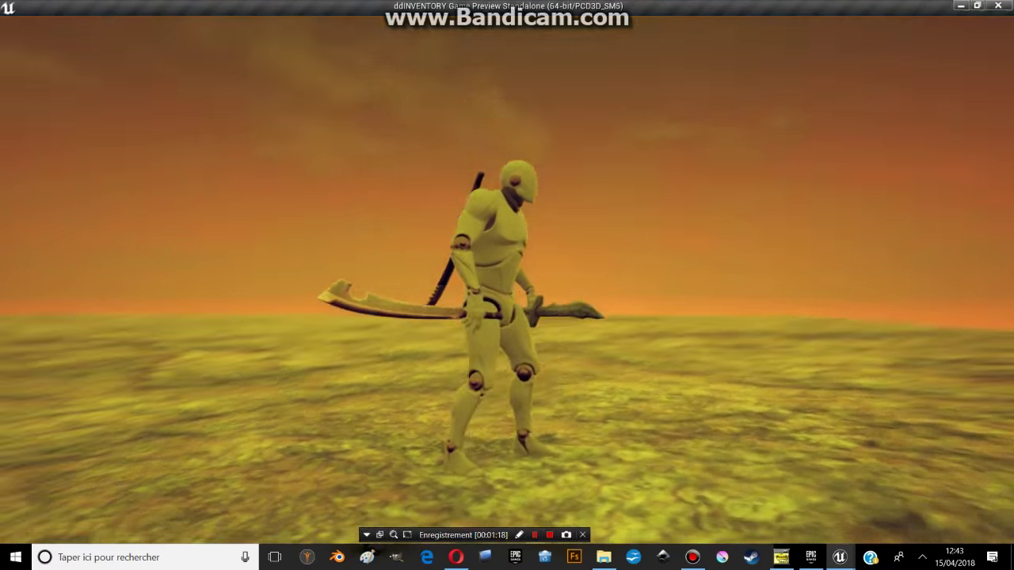
Step: Run and jump with the sword in hand, then reopen the inventory
{"action": "key", "text": "w"}
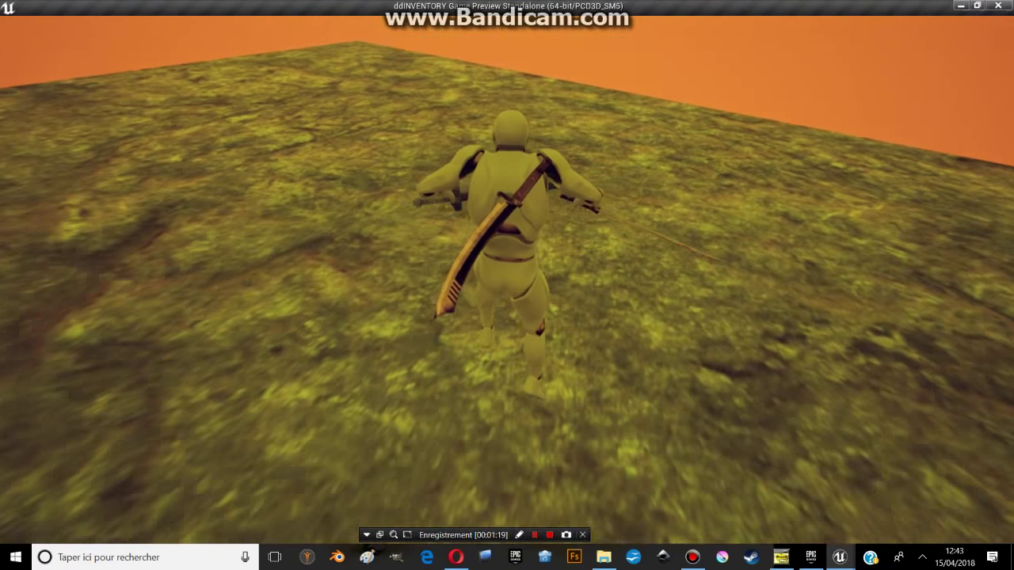
{"action": "key", "text": "w"}
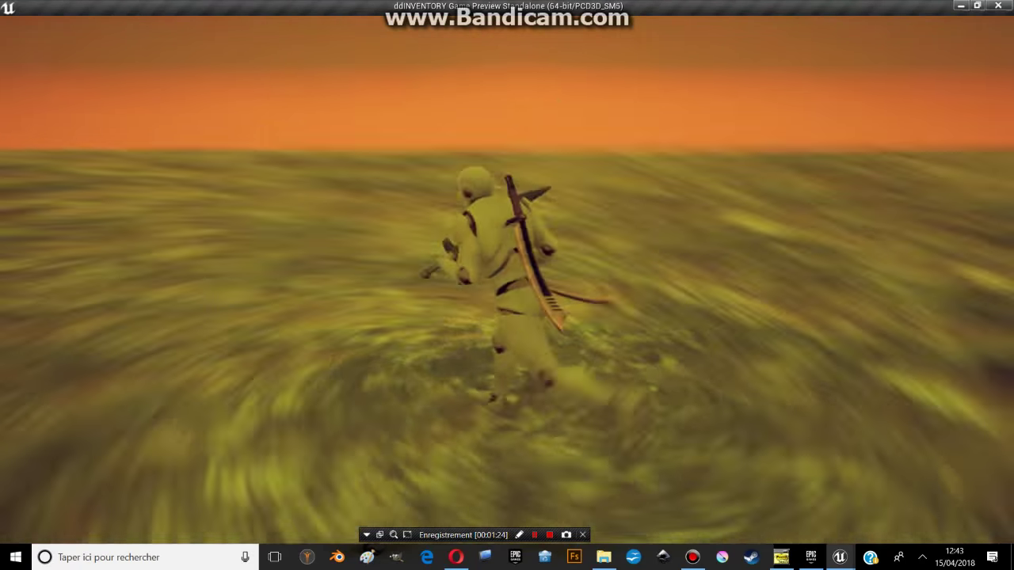
{"action": "key", "text": "space"}
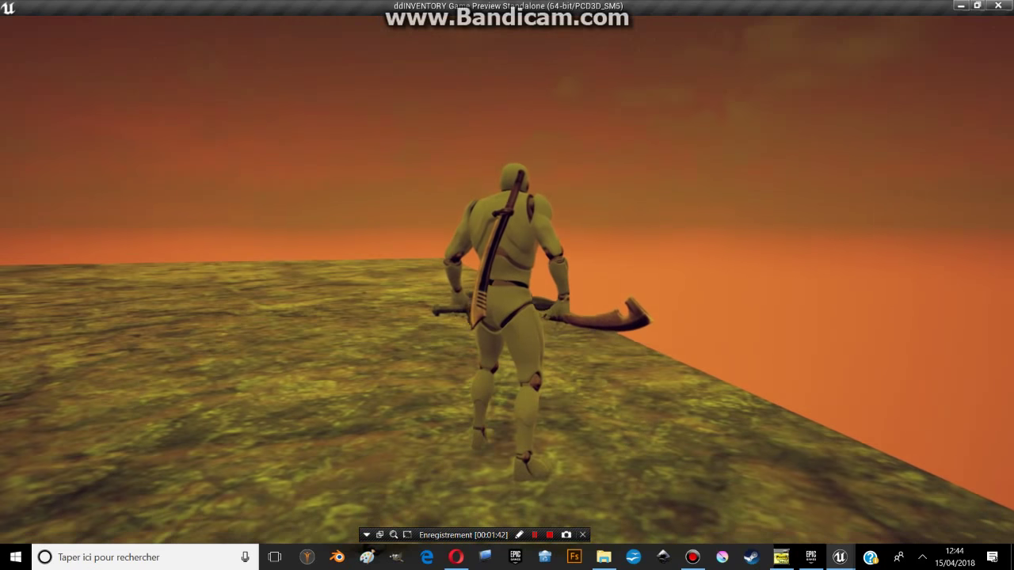
{"action": "key", "text": "i"}
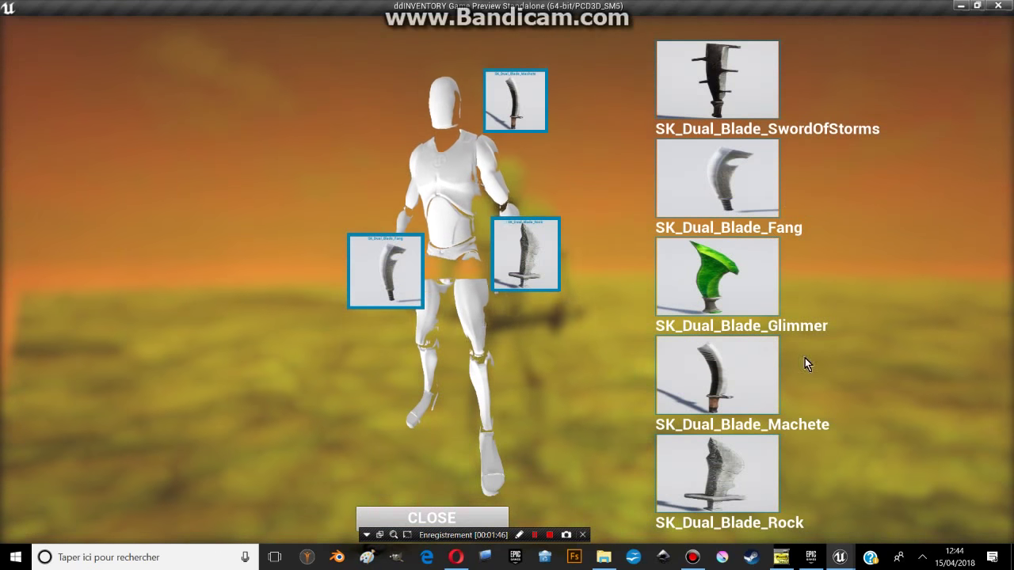
Step: Equip Glimmer in the right-hand, left and top slots, then close the inventory
{"action": "left_click_drag", "start_coordinate": [609, 267], "coordinate": [525, 253]}
{"action": "left_click_drag", "start_coordinate": [753, 273], "coordinate": [388, 271]}
{"action": "left_click_drag", "start_coordinate": [750, 294], "coordinate": [520, 106]}
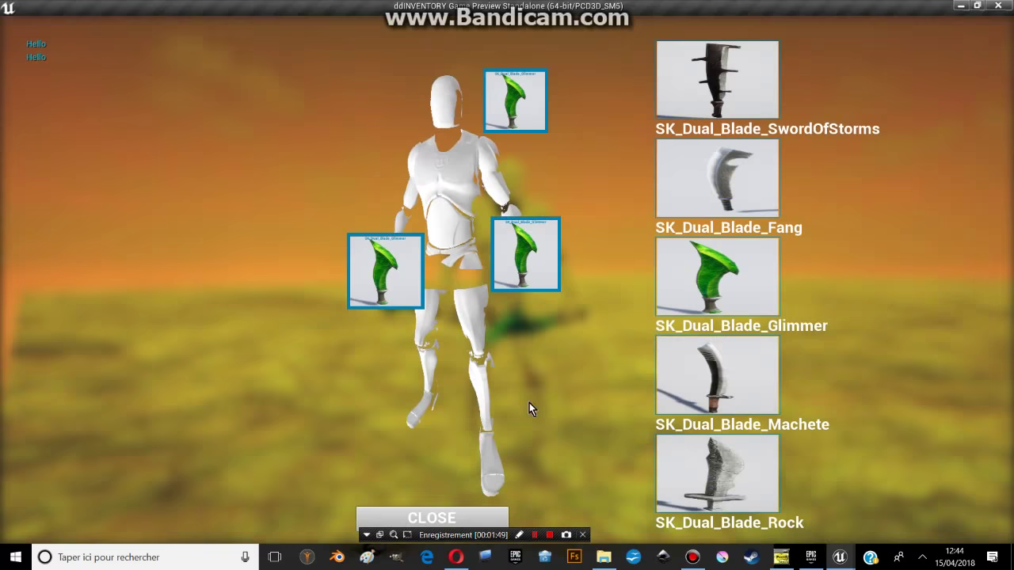
{"action": "left_click", "coordinate": [452, 513]}
Step: Run the Glimmer-armed character back and forth, then end the game preview with Esc
{"action": "key", "text": "w"}
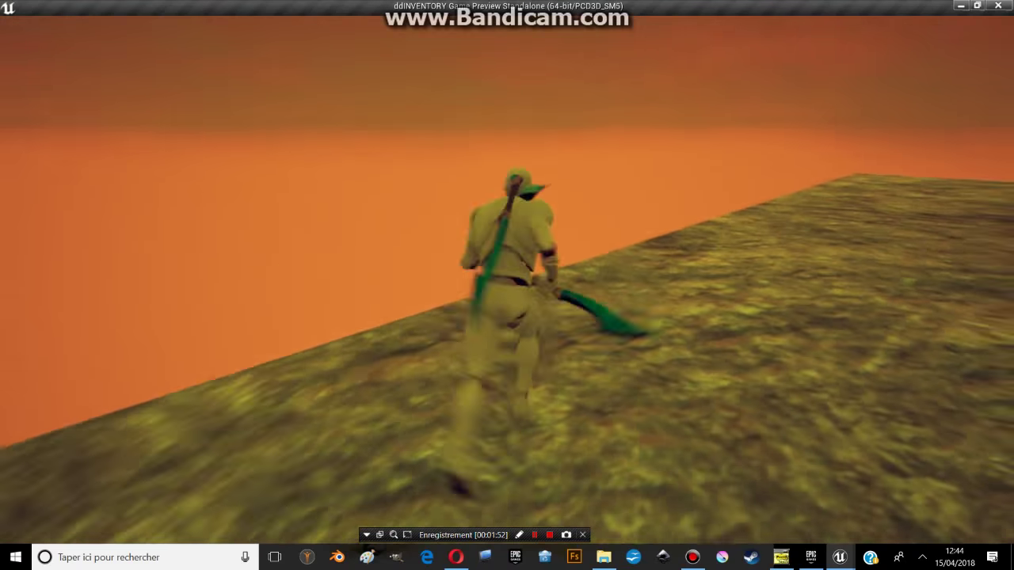
{"action": "key", "text": "s"}
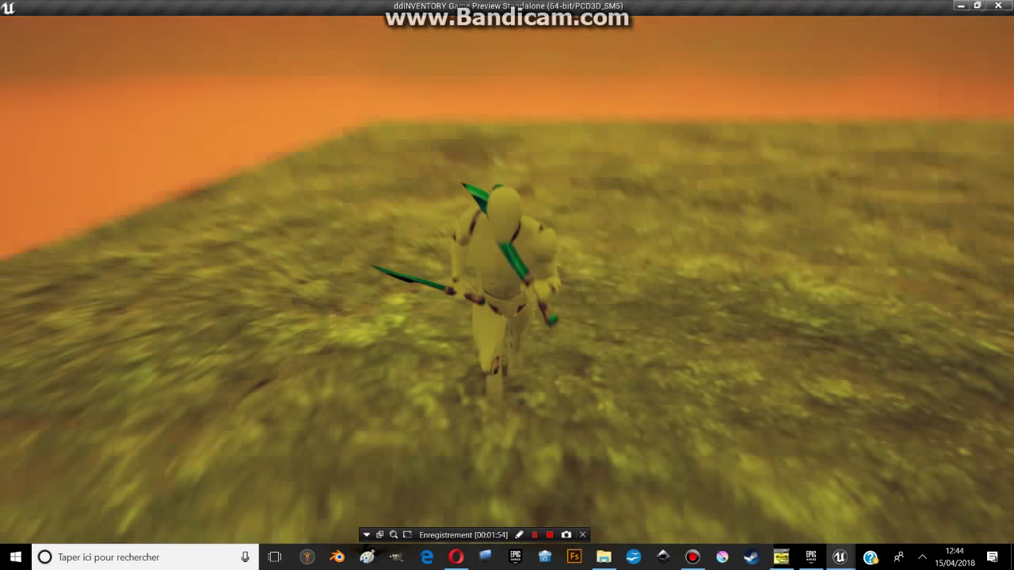
{"action": "key", "text": "w"}
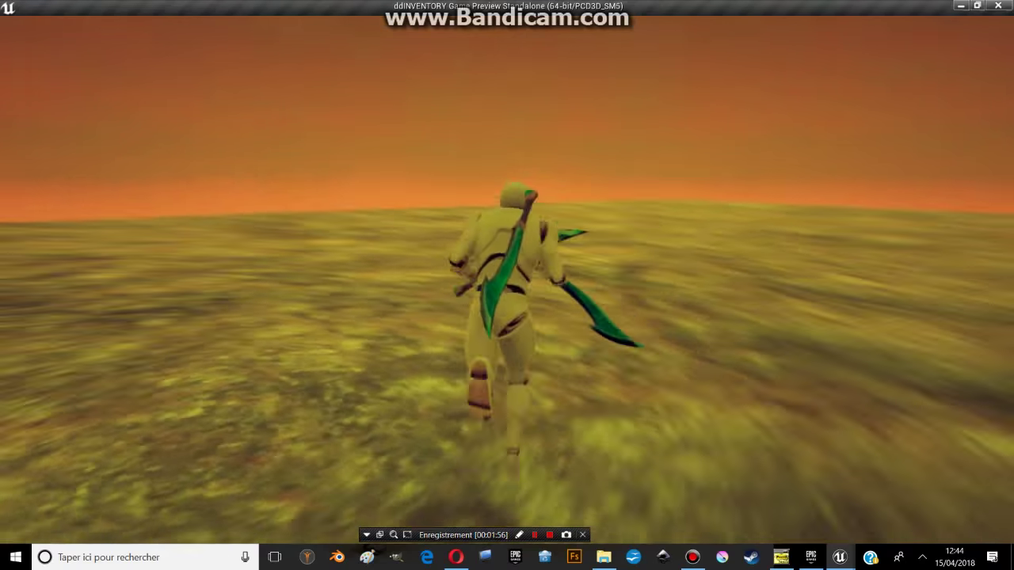
{"action": "key", "text": "s"}
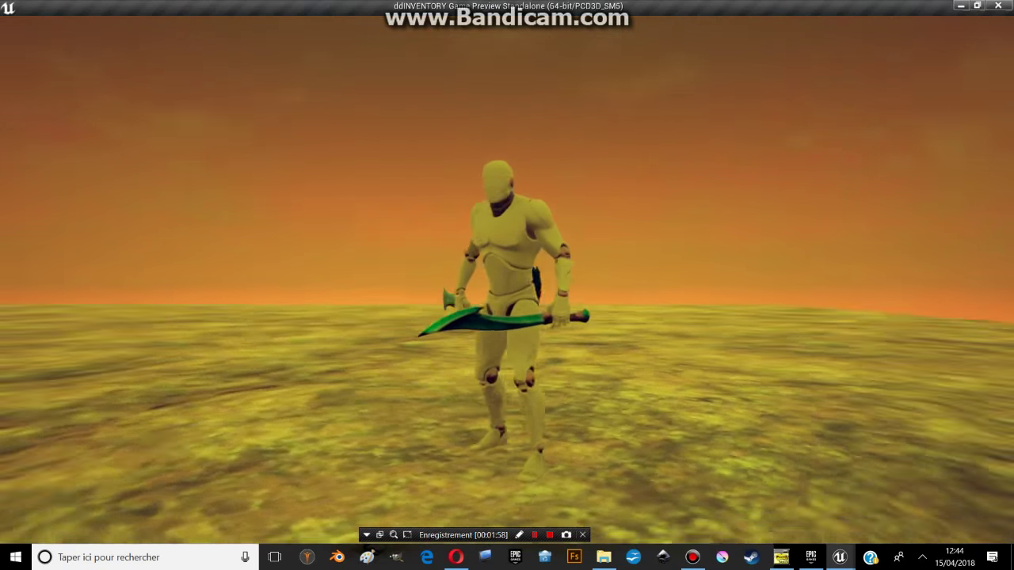
{"action": "key", "text": "w"}
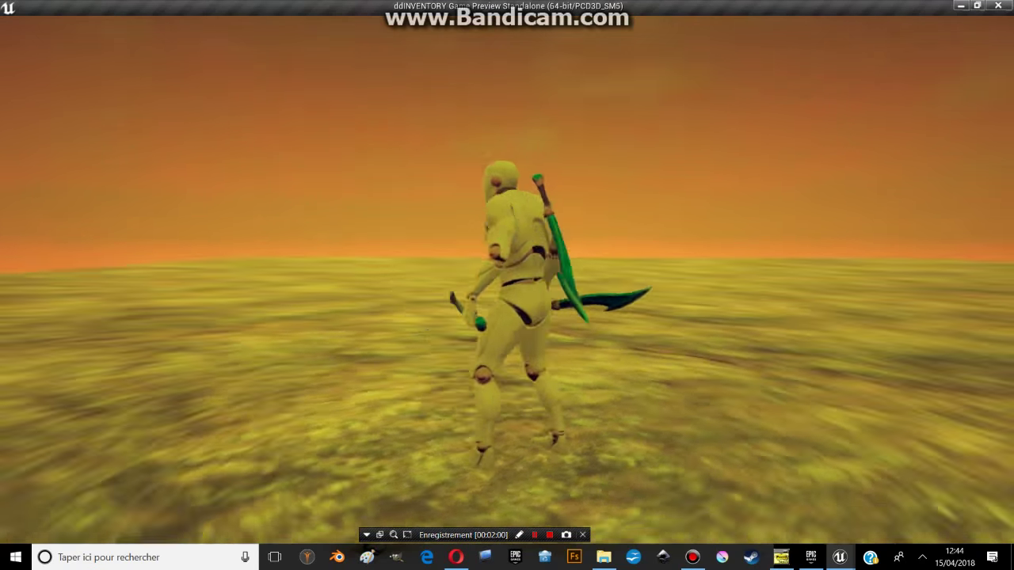
{"action": "key", "text": "Escape"}
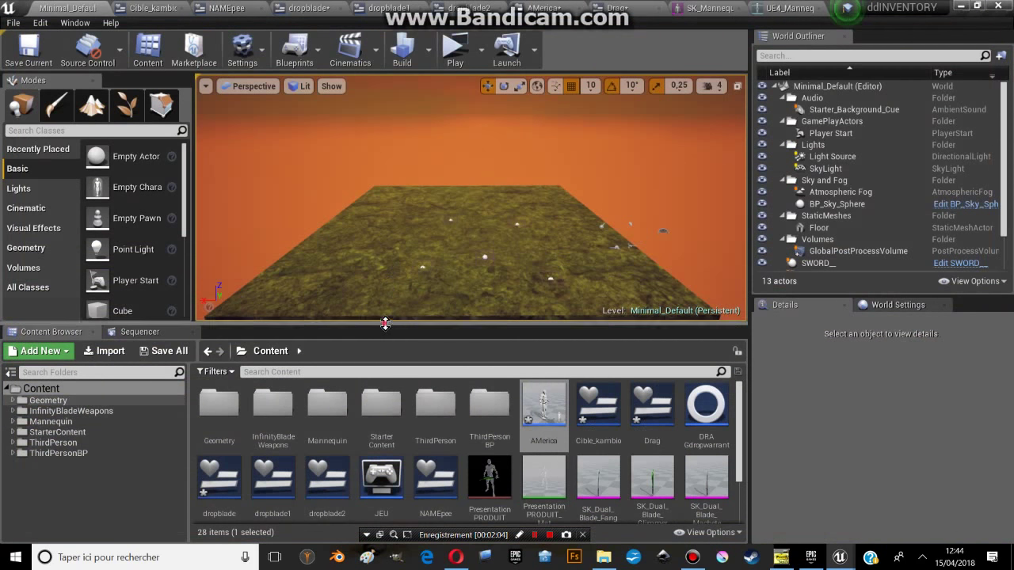
Step: Enlarge the Content Browser and switch to the Cible_kambio widget blueprint tab
{"action": "left_click_drag", "start_coordinate": [385, 323], "coordinate": [378, 252]}
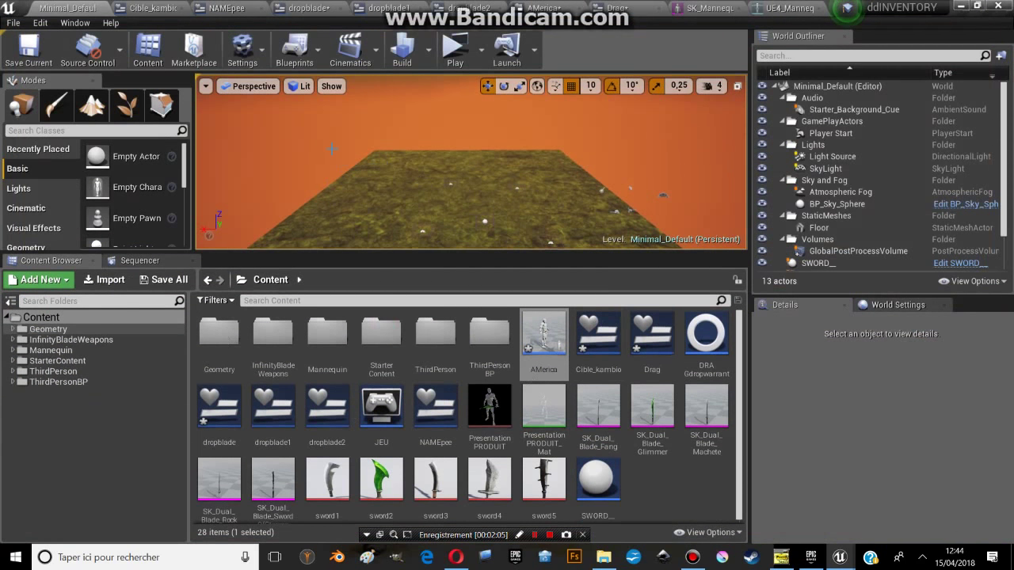
{"action": "left_click", "coordinate": [152, 11]}
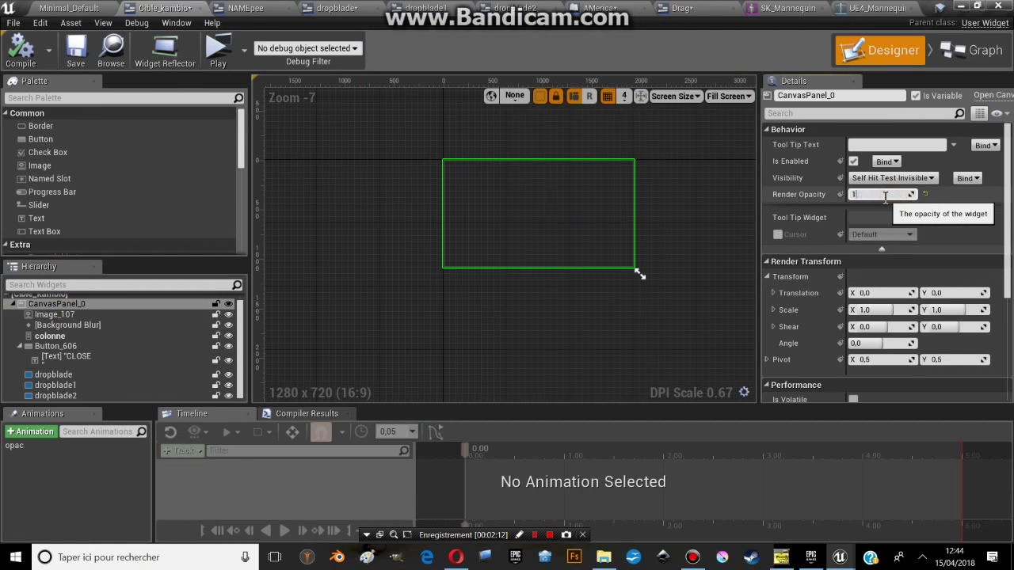
{"action": "scroll", "coordinate": [614, 158], "scroll_direction": "up", "scroll_amount": 5}
{"action": "right_click_drag", "start_coordinate": [500, 228], "coordinate": [636, 153]}
{"action": "left_click_drag", "start_coordinate": [760, 173], "coordinate": [868, 172]}
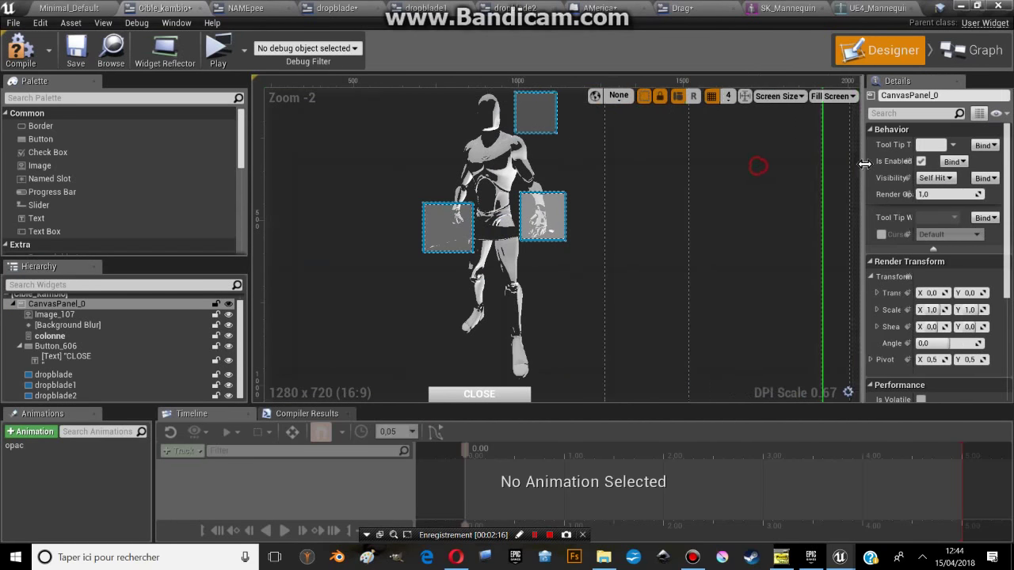
{"action": "scroll", "coordinate": [623, 185], "scroll_direction": "down", "scroll_amount": 1}
{"action": "right_click_drag", "start_coordinate": [622, 181], "coordinate": [689, 149]}
{"action": "scroll", "coordinate": [686, 170], "scroll_direction": "down", "scroll_amount": 2}
{"action": "scroll", "coordinate": [659, 195], "scroll_direction": "up", "scroll_amount": 2}
{"action": "left_click", "coordinate": [665, 196]}
{"action": "scroll", "coordinate": [665, 198], "scroll_direction": "down", "scroll_amount": 2}
{"action": "scroll", "coordinate": [642, 214], "scroll_direction": "up", "scroll_amount": 1}
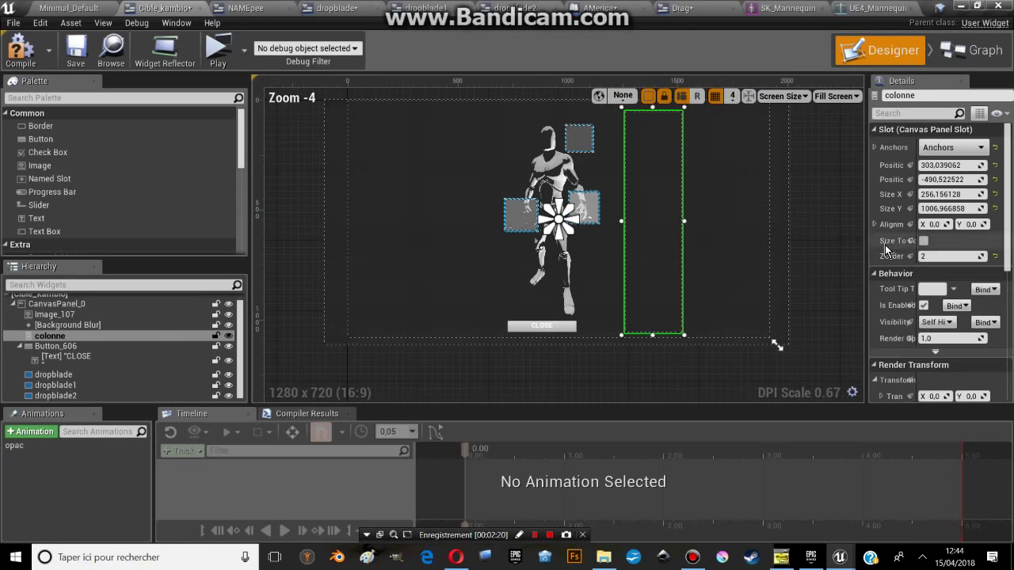
{"action": "left_click", "coordinate": [844, 211]}
{"action": "scroll", "coordinate": [587, 187], "scroll_direction": "up", "scroll_amount": 2}
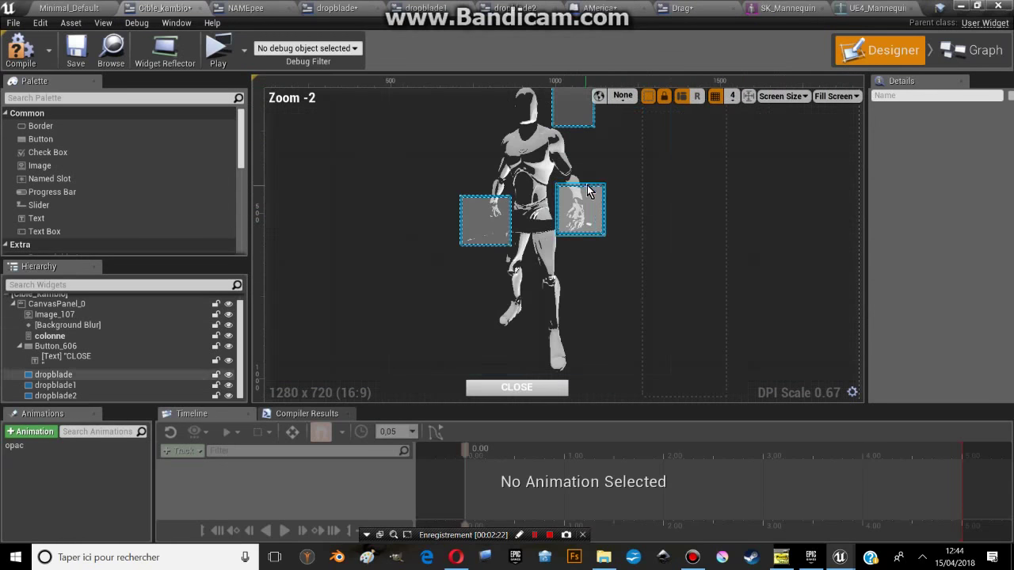
Step: Open the NAMEpee widget and select its PRESS F TO TAKE IT and second text blocks
{"action": "left_click", "coordinate": [229, 12]}
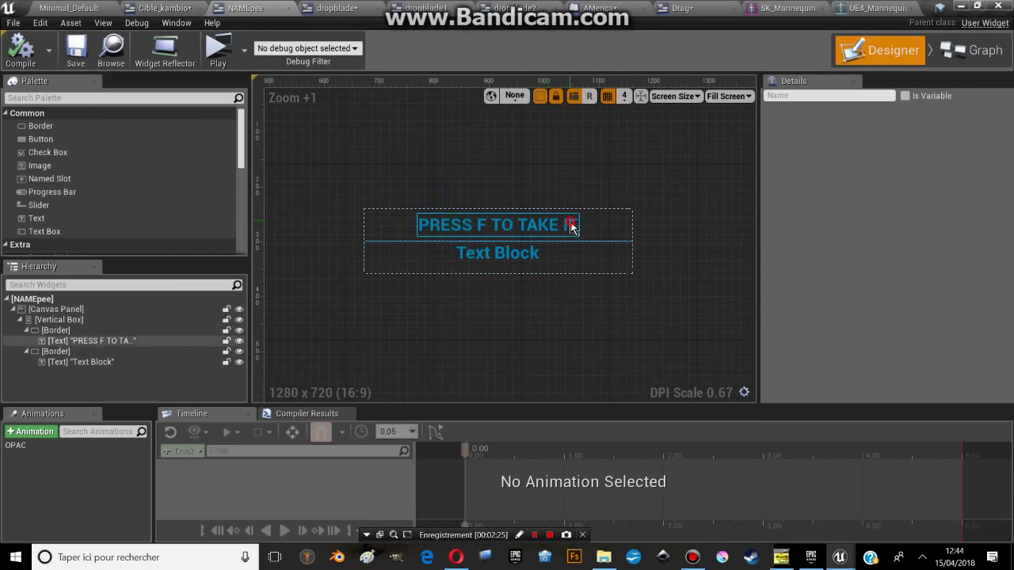
{"action": "left_click", "coordinate": [572, 227]}
{"action": "left_click", "coordinate": [507, 250]}
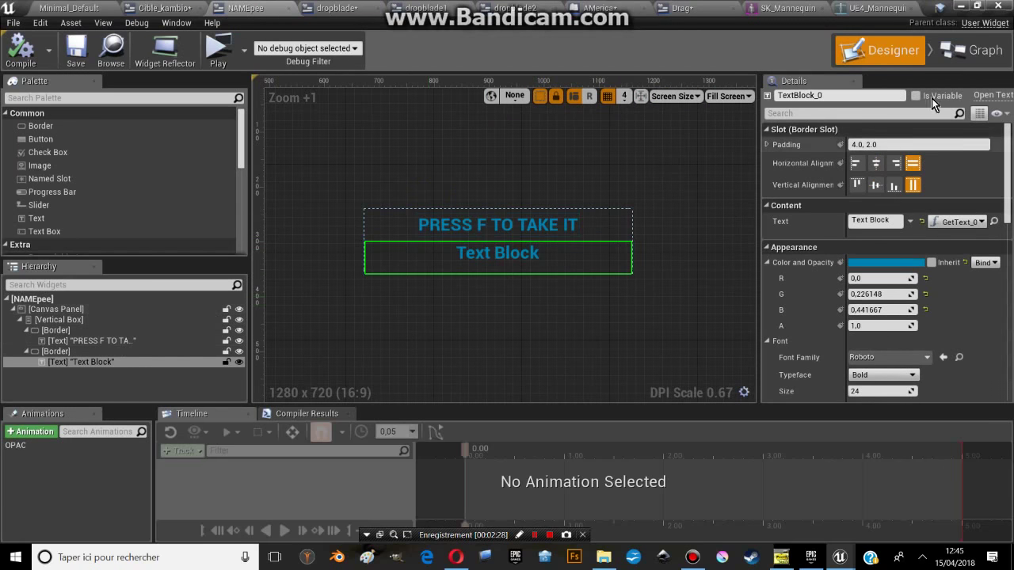
Step: In NAMEpee's graph, move the OPAC reference and open the GetText_0 function returning Epee NAME
{"action": "left_click", "coordinate": [947, 48]}
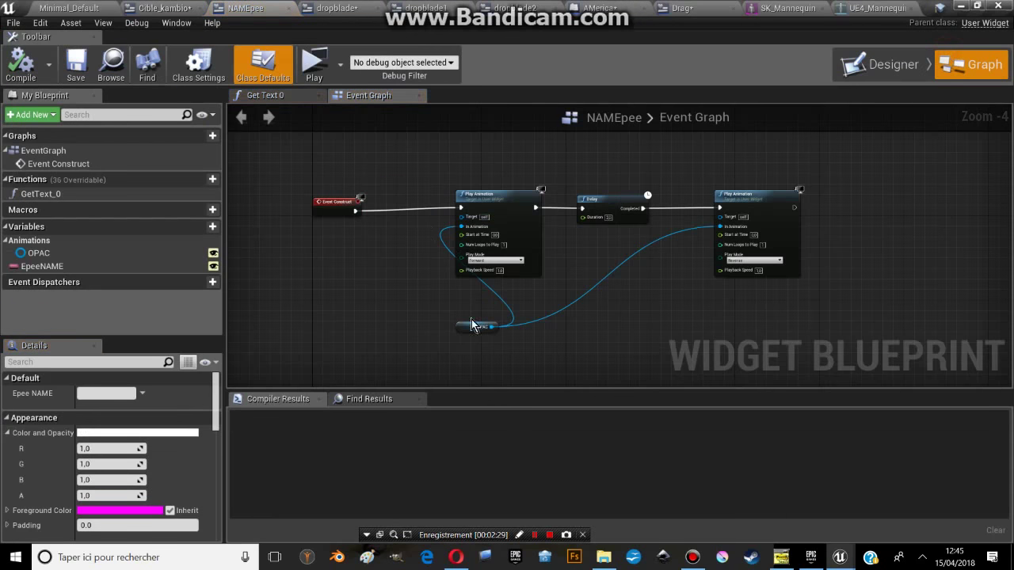
{"action": "left_click_drag", "start_coordinate": [466, 327], "coordinate": [396, 319]}
{"action": "left_click", "coordinate": [47, 196]}
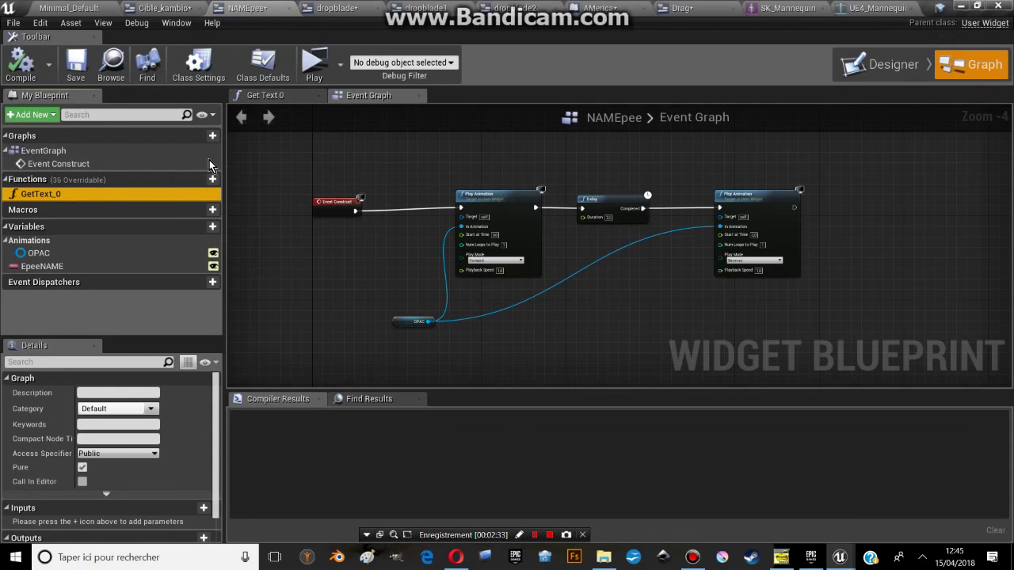
{"action": "double_click", "coordinate": [117, 197]}
{"action": "scroll", "coordinate": [478, 259], "scroll_direction": "up", "scroll_amount": 2}
{"action": "scroll", "coordinate": [125, 450], "scroll_direction": "down", "scroll_amount": 1}
{"action": "scroll", "coordinate": [125, 450], "scroll_direction": "up", "scroll_amount": 1}
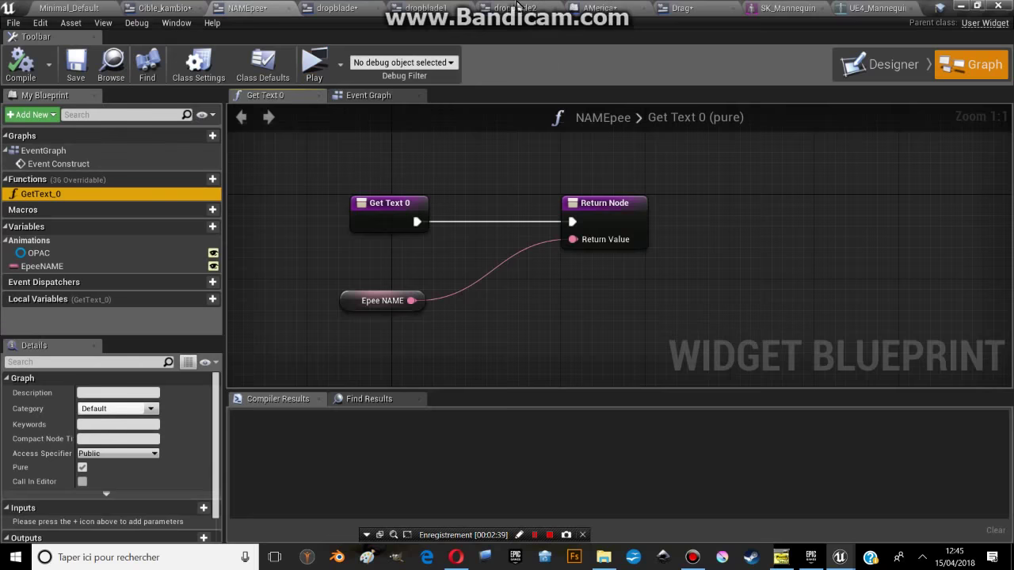
Step: Bring up the dropblade slot widget's designer layout
{"action": "left_click", "coordinate": [349, 6]}
{"action": "scroll", "coordinate": [428, 228], "scroll_direction": "down", "scroll_amount": 2}
{"action": "scroll", "coordinate": [392, 206], "scroll_direction": "up", "scroll_amount": 4}
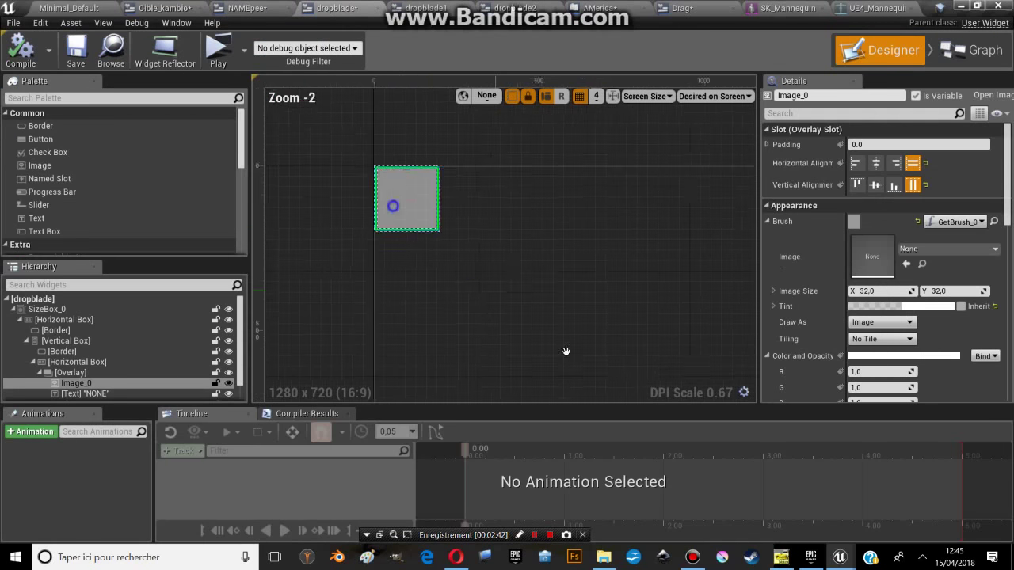
Step: Select the slot widget's right border and another element, then clear the selection
{"action": "scroll", "coordinate": [475, 285], "scroll_direction": "up", "scroll_amount": 5}
{"action": "scroll", "coordinate": [576, 383], "scroll_direction": "up", "scroll_amount": 2}
{"action": "left_click", "coordinate": [566, 224]}
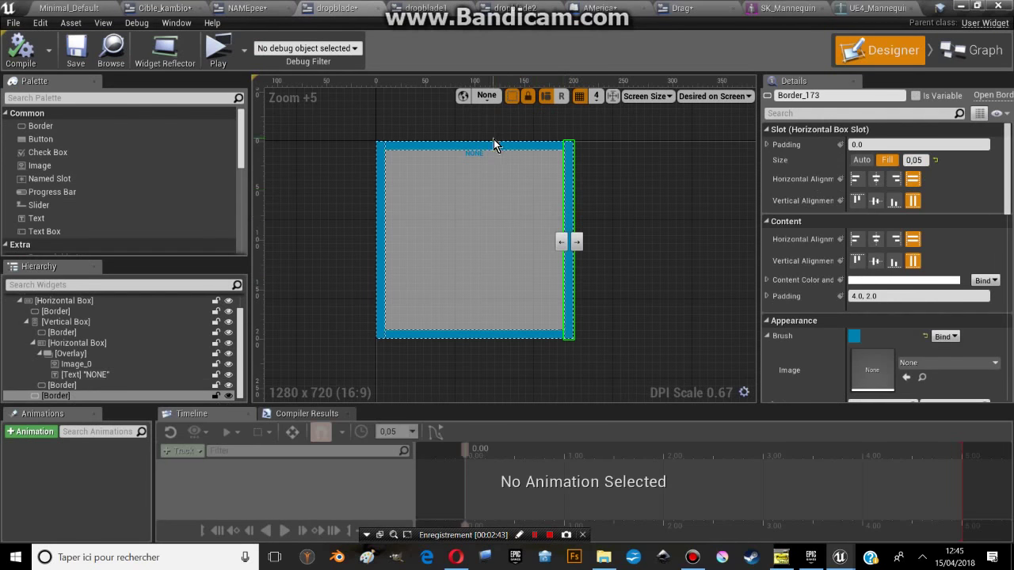
{"action": "left_click", "coordinate": [378, 232]}
{"action": "scroll", "coordinate": [476, 257], "scroll_direction": "down", "scroll_amount": 6}
{"action": "scroll", "coordinate": [496, 264], "scroll_direction": "up", "scroll_amount": 6}
{"action": "left_click", "coordinate": [690, 260]}
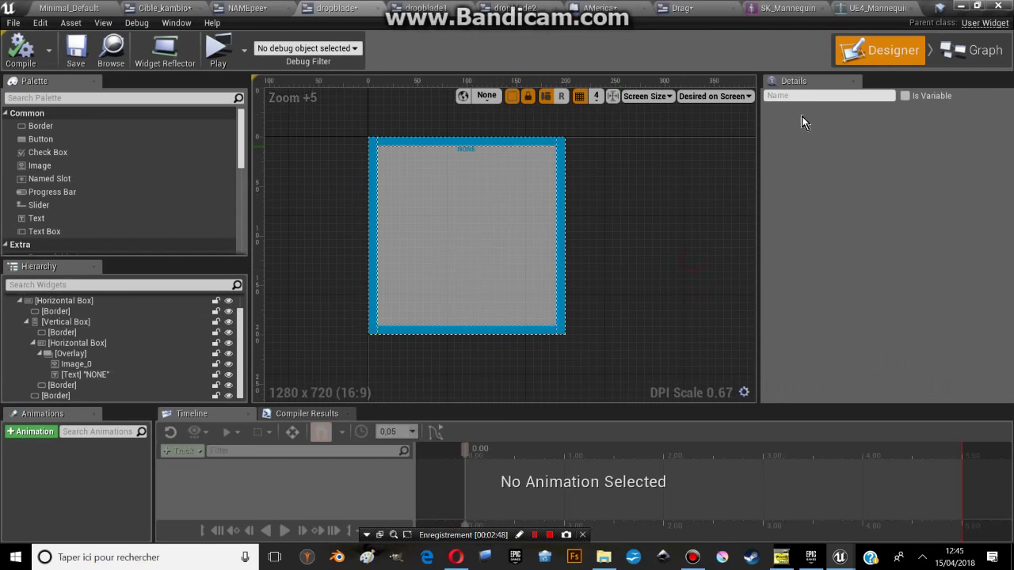
Step: In dropblade's On Drop graph, rearrange the Image getter, Text getter and Get Player Character nodes
{"action": "left_click", "coordinate": [978, 61]}
{"action": "scroll", "coordinate": [408, 241], "scroll_direction": "down", "scroll_amount": 3}
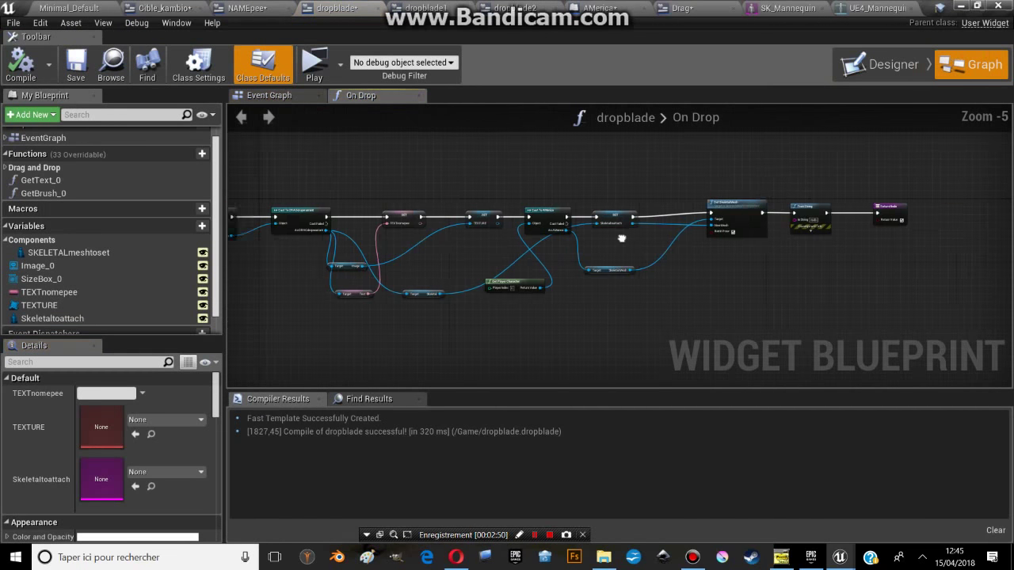
{"action": "scroll", "coordinate": [458, 225], "scroll_direction": "up", "scroll_amount": 3}
{"action": "scroll", "coordinate": [458, 225], "scroll_direction": "up", "scroll_amount": 2}
{"action": "scroll", "coordinate": [457, 225], "scroll_direction": "up", "scroll_amount": 1}
{"action": "left_click_drag", "start_coordinate": [458, 225], "coordinate": [450, 217]}
{"action": "right_click_drag", "start_coordinate": [783, 288], "coordinate": [492, 209]}
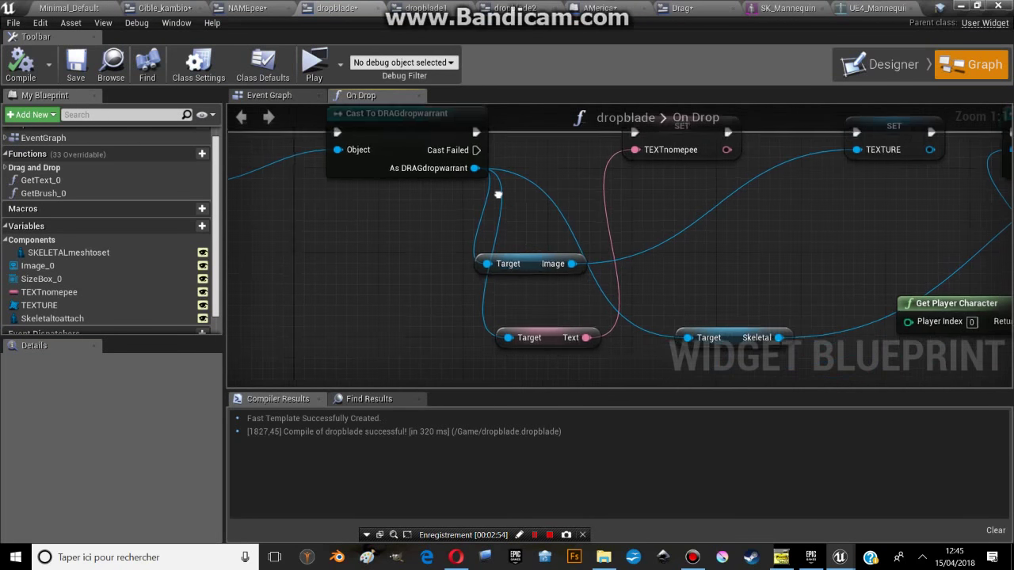
{"action": "left_click", "coordinate": [513, 254]}
{"action": "left_click_drag", "start_coordinate": [514, 253], "coordinate": [365, 264]}
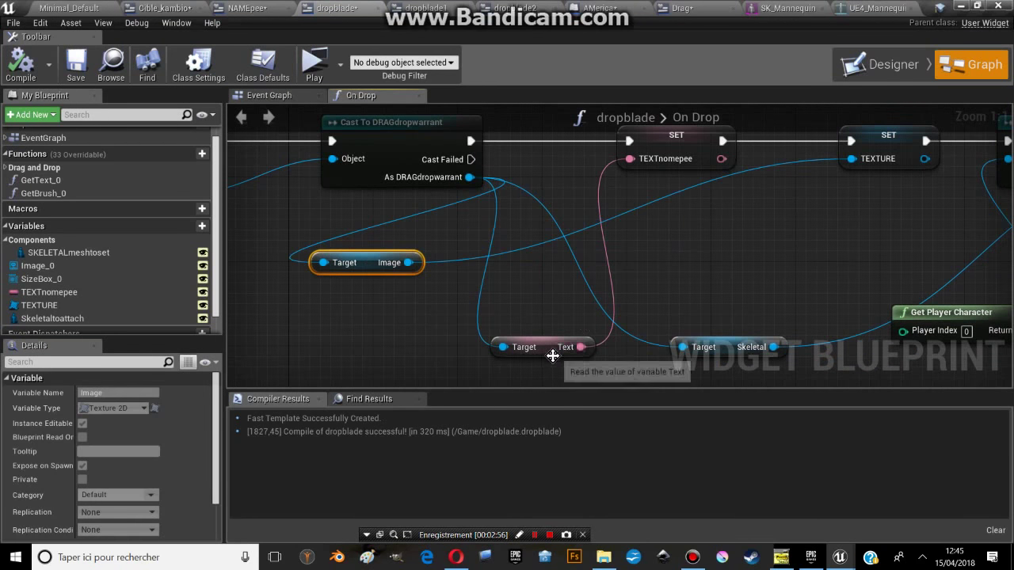
{"action": "left_click_drag", "start_coordinate": [553, 356], "coordinate": [550, 286]}
{"action": "right_click_drag", "start_coordinate": [775, 357], "coordinate": [499, 345]}
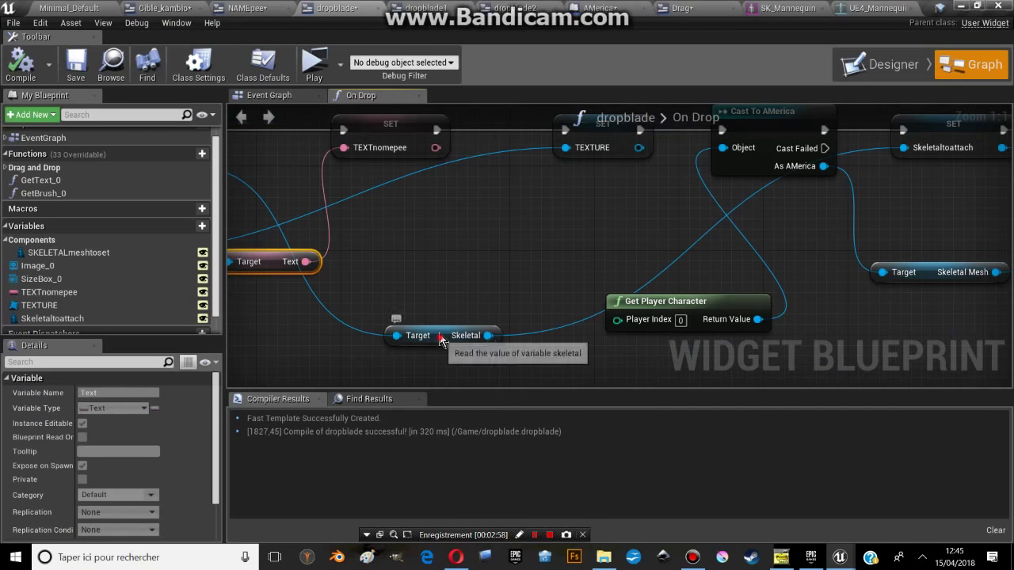
{"action": "right_click_drag", "start_coordinate": [442, 269], "coordinate": [310, 295]}
{"action": "left_click_drag", "start_coordinate": [541, 334], "coordinate": [480, 284]}
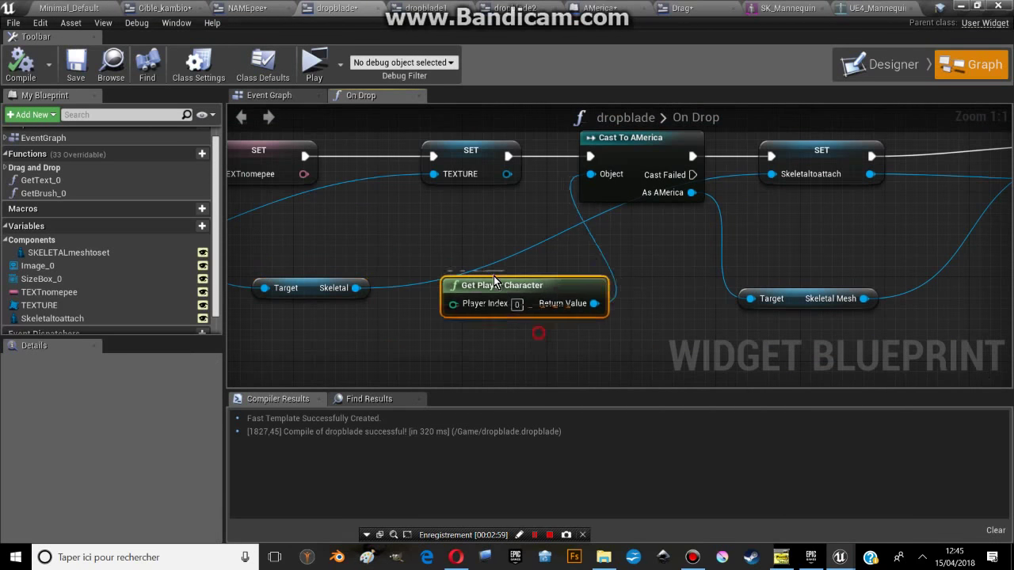
Step: Nudge the Skeletal Mesh getter and review the full On Drop chain up to Set Skeletal Mesh
{"action": "scroll", "coordinate": [477, 284], "scroll_direction": "down", "scroll_amount": 1}
{"action": "right_click_drag", "start_coordinate": [450, 232], "coordinate": [529, 238]}
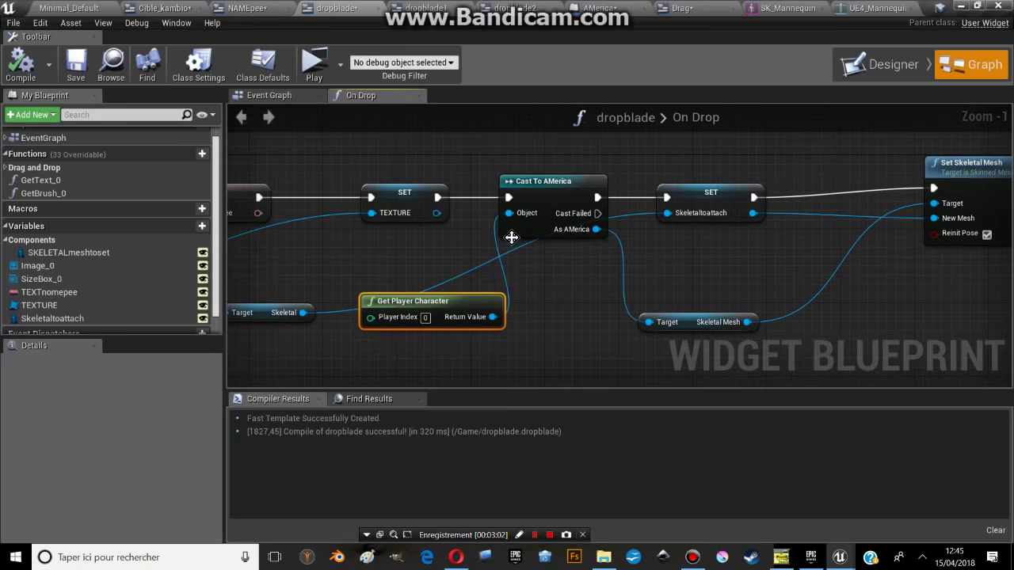
{"action": "left_click_drag", "start_coordinate": [461, 303], "coordinate": [428, 304]}
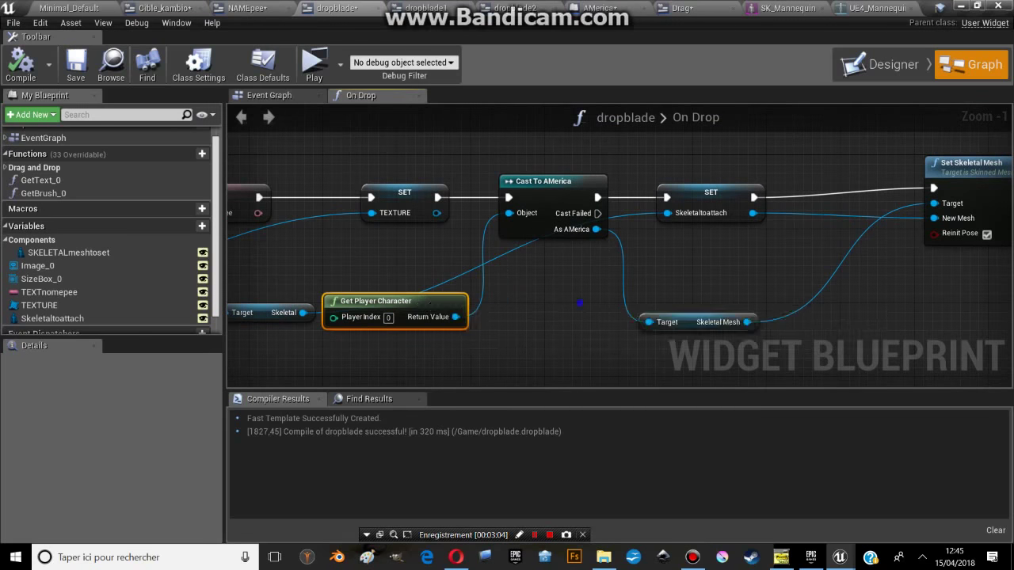
{"action": "right_click_drag", "start_coordinate": [697, 329], "coordinate": [553, 339]}
{"action": "left_click", "coordinate": [548, 331]}
{"action": "left_click_drag", "start_coordinate": [548, 331], "coordinate": [549, 321]}
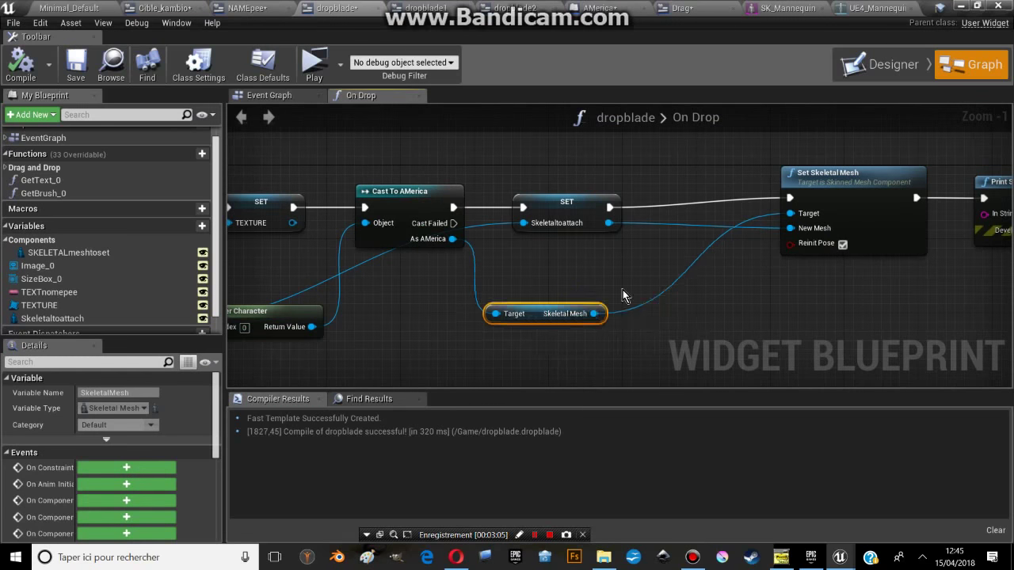
{"action": "scroll", "coordinate": [788, 239], "scroll_direction": "down", "scroll_amount": 1}
{"action": "scroll", "coordinate": [788, 239], "scroll_direction": "down", "scroll_amount": 1}
{"action": "scroll", "coordinate": [788, 240], "scroll_direction": "down", "scroll_amount": 1}
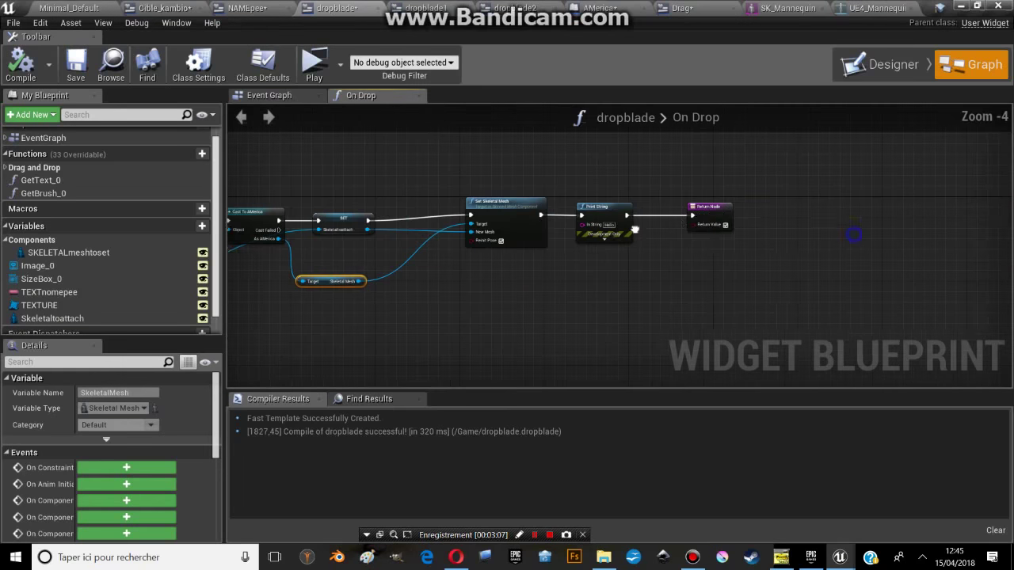
{"action": "left_click", "coordinate": [708, 212]}
{"action": "right_click_drag", "start_coordinate": [356, 219], "coordinate": [954, 232]}
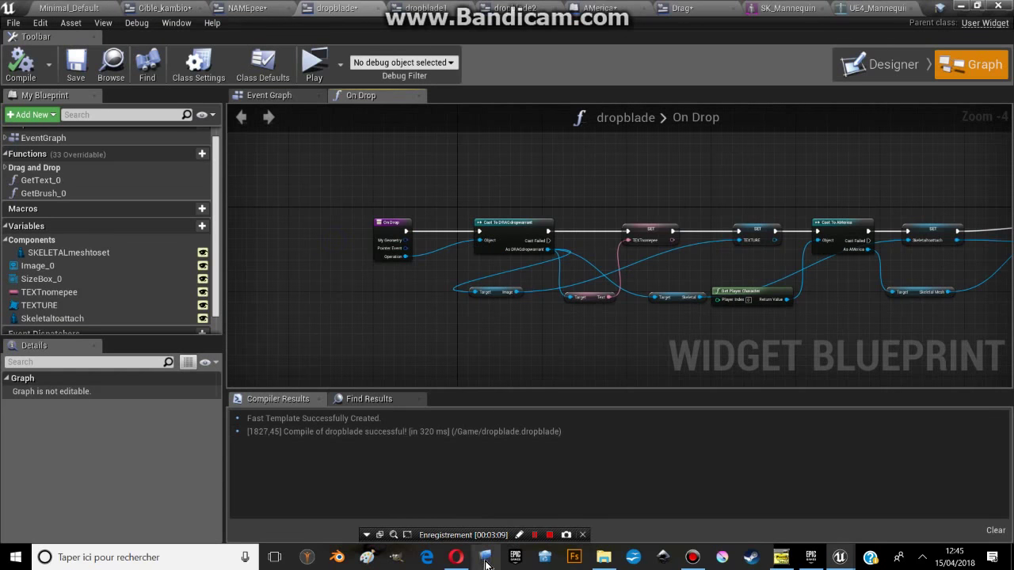
{"action": "right_click_drag", "start_coordinate": [475, 333], "coordinate": [413, 331]}
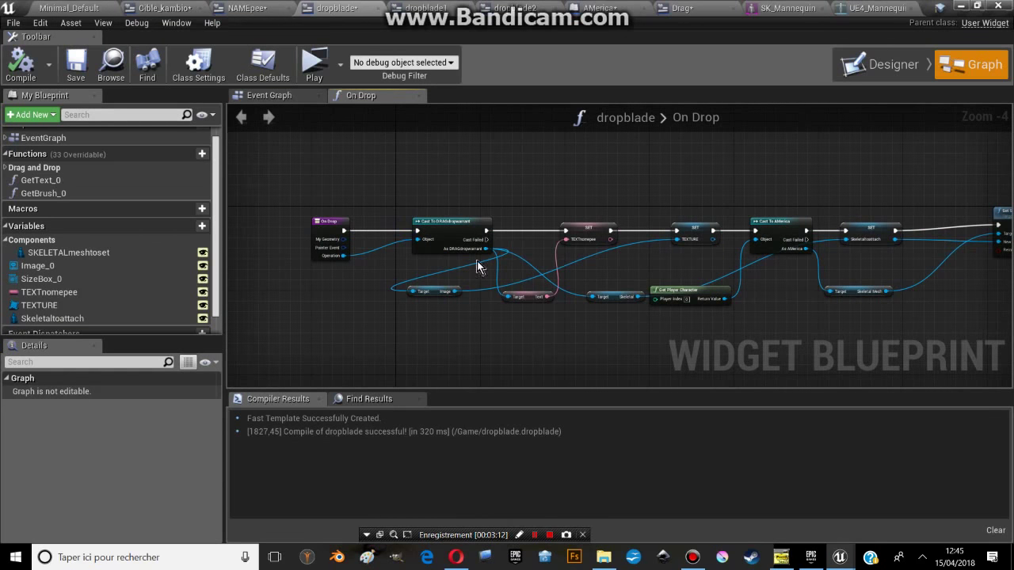
{"action": "right_click_drag", "start_coordinate": [478, 266], "coordinate": [301, 261]}
Step: Close the dropblade1, dropblade and dropblade2 tabs and switch to the AMerica blueprint
{"action": "left_click", "coordinate": [440, 7]}
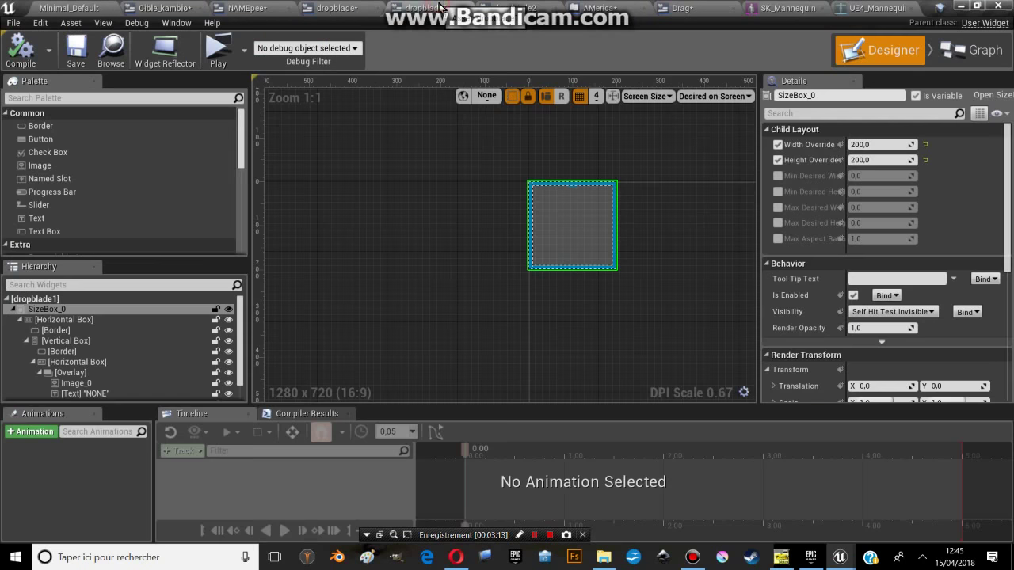
{"action": "left_click", "coordinate": [457, 8]}
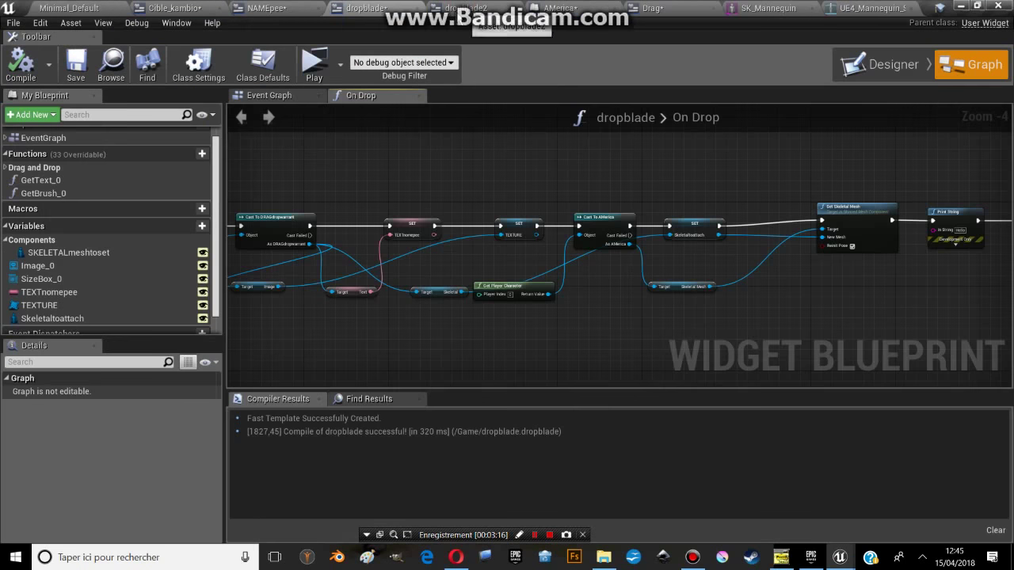
{"action": "left_click", "coordinate": [417, 8]}
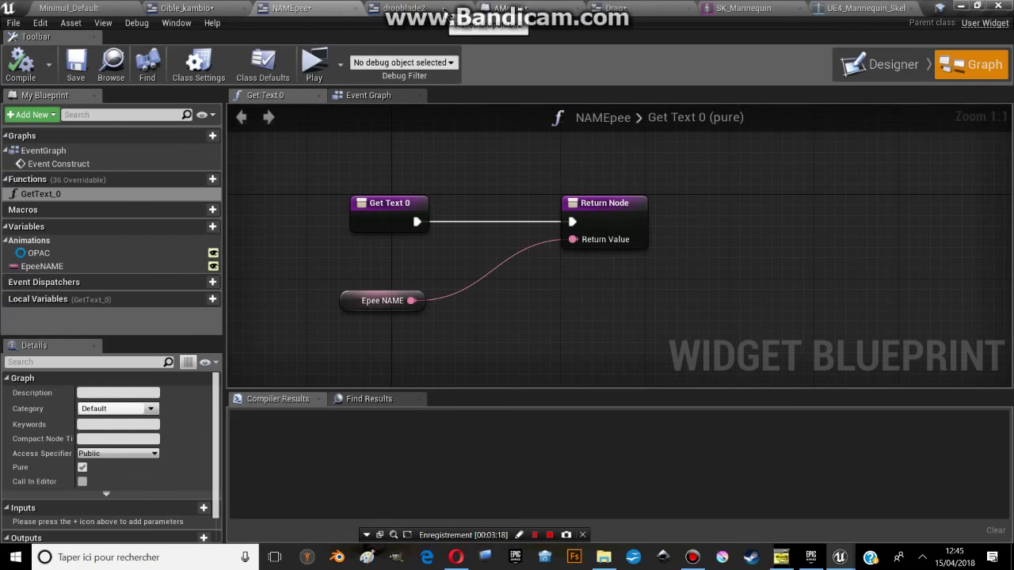
{"action": "left_click", "coordinate": [442, 8]}
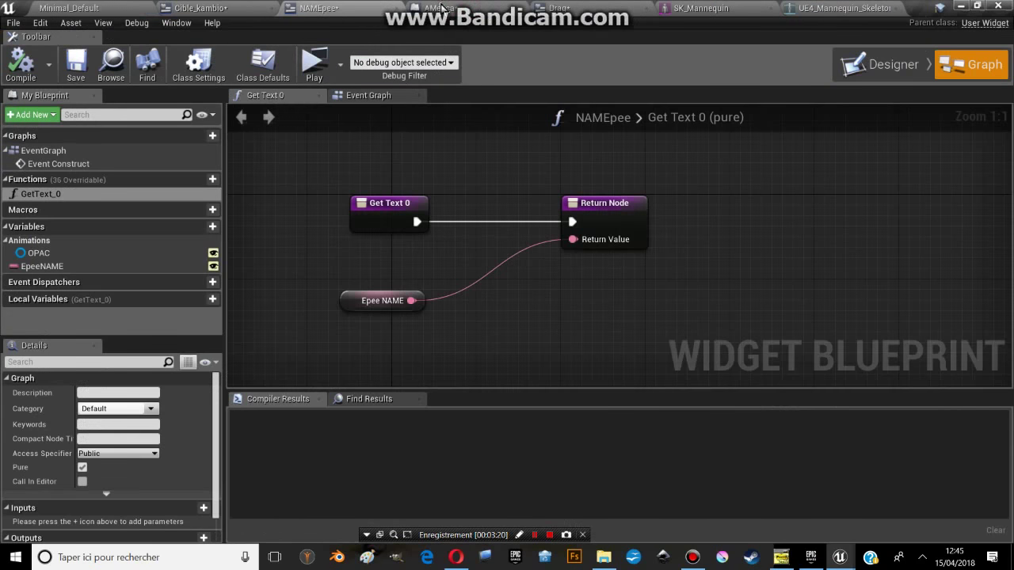
{"action": "left_click", "coordinate": [465, 7]}
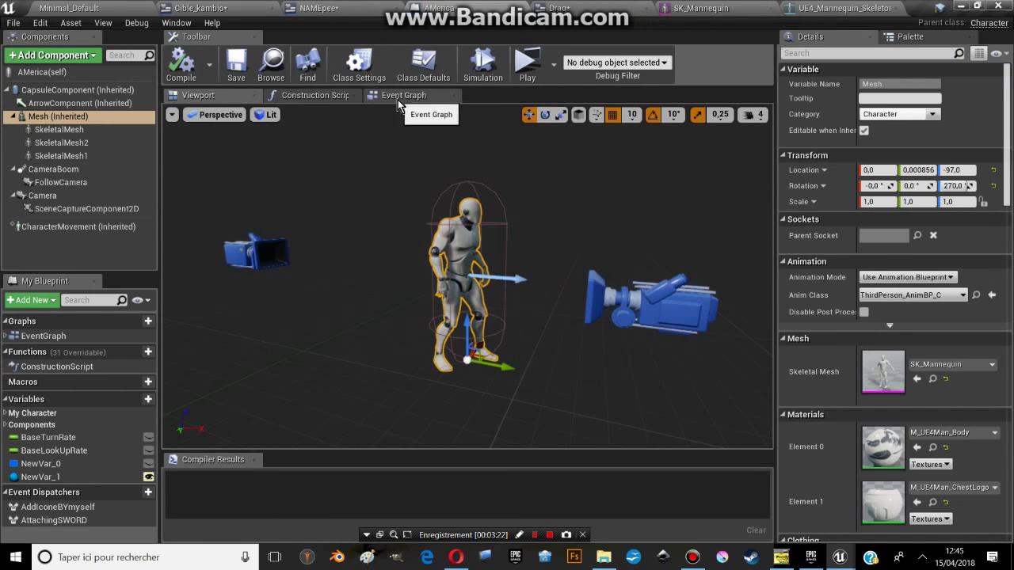
Step: In AMerica's Construction Script, move the Skeletal Mesh 1 and Mesh nodes apart
{"action": "left_click", "coordinate": [313, 95]}
{"action": "scroll", "coordinate": [523, 293], "scroll_direction": "down", "scroll_amount": 5}
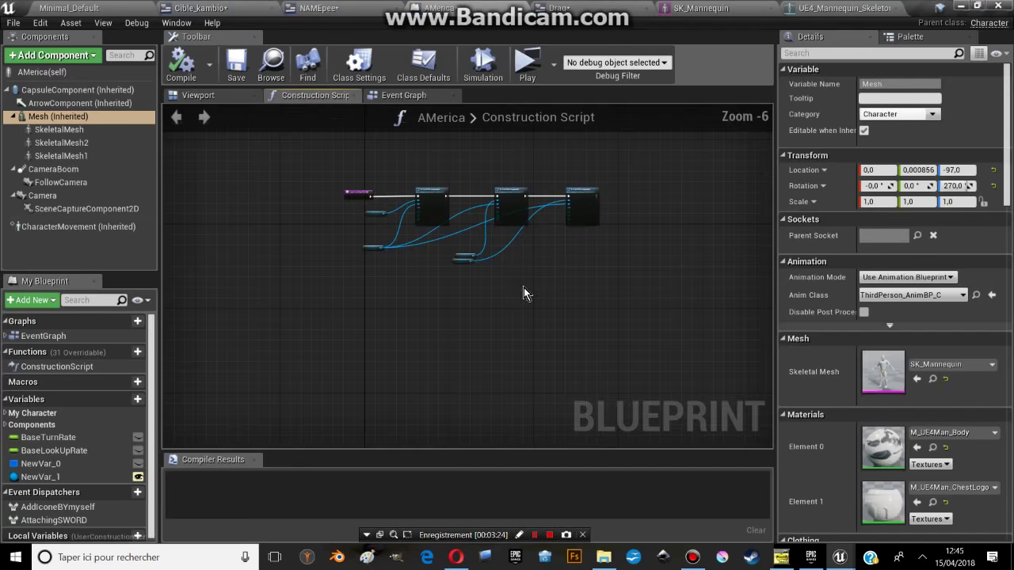
{"action": "scroll", "coordinate": [435, 269], "scroll_direction": "up", "scroll_amount": 3}
{"action": "left_click_drag", "start_coordinate": [337, 235], "coordinate": [569, 278]}
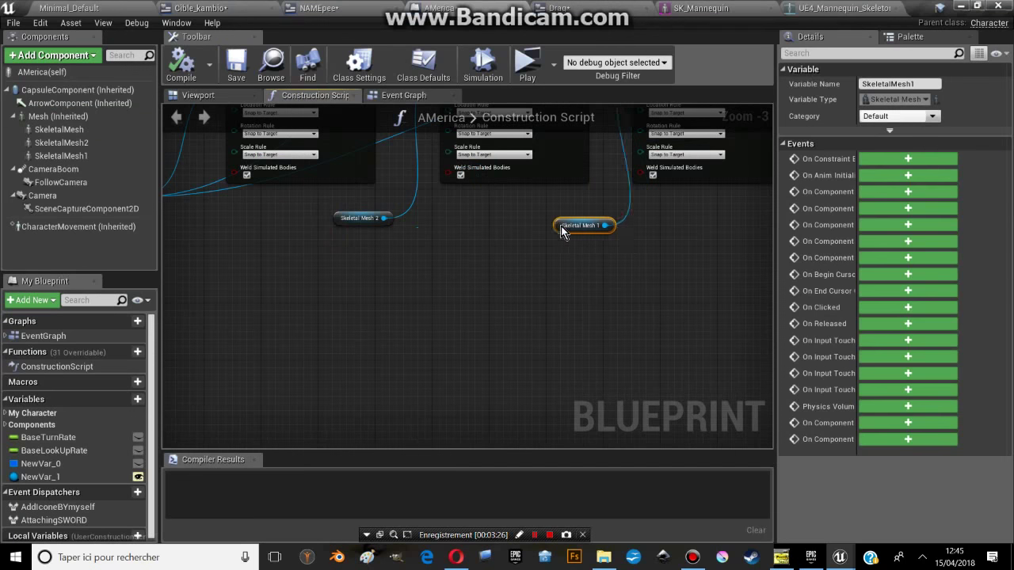
{"action": "right_click_drag", "start_coordinate": [560, 230], "coordinate": [647, 296]}
{"action": "right_click_drag", "start_coordinate": [283, 295], "coordinate": [339, 299]}
{"action": "mouse_move", "coordinate": [279, 275]}
{"action": "left_mouse_down"}
{"action": "mouse_move", "coordinate": [246, 204]}
{"action": "mouse_move", "coordinate": [198, 155]}
{"action": "left_mouse_up"}
Step: Move the Skeletal Mesh node lower, review the SwordRight attach node, and switch to SK_Mannequin
{"action": "left_click_drag", "start_coordinate": [274, 177], "coordinate": [264, 270]}
{"action": "scroll", "coordinate": [642, 269], "scroll_direction": "down", "scroll_amount": 1}
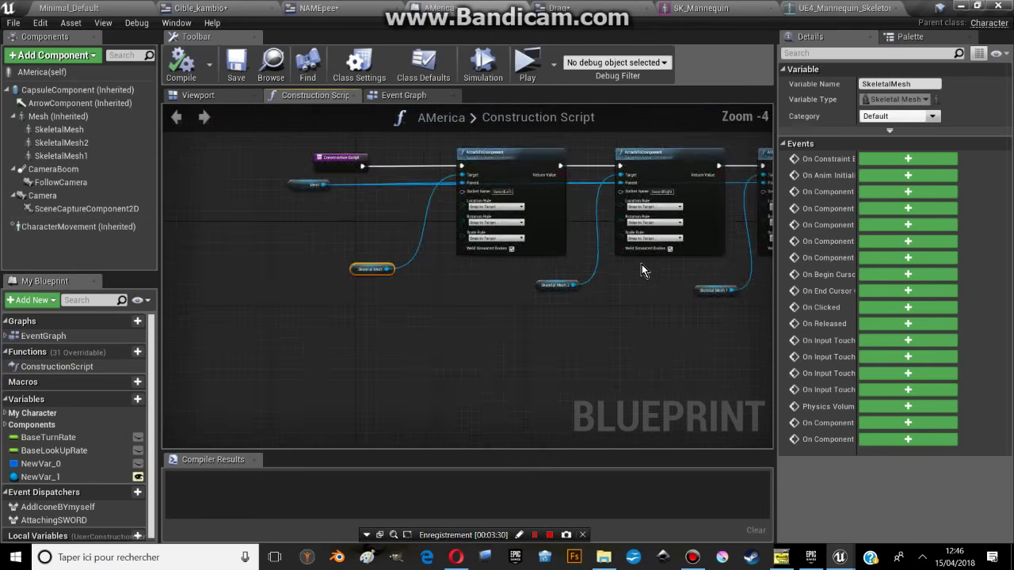
{"action": "scroll", "coordinate": [641, 264], "scroll_direction": "down", "scroll_amount": 1}
{"action": "scroll", "coordinate": [447, 267], "scroll_direction": "up", "scroll_amount": 5}
{"action": "scroll", "coordinate": [422, 244], "scroll_direction": "down", "scroll_amount": 1}
{"action": "scroll", "coordinate": [536, 234], "scroll_direction": "up", "scroll_amount": 1}
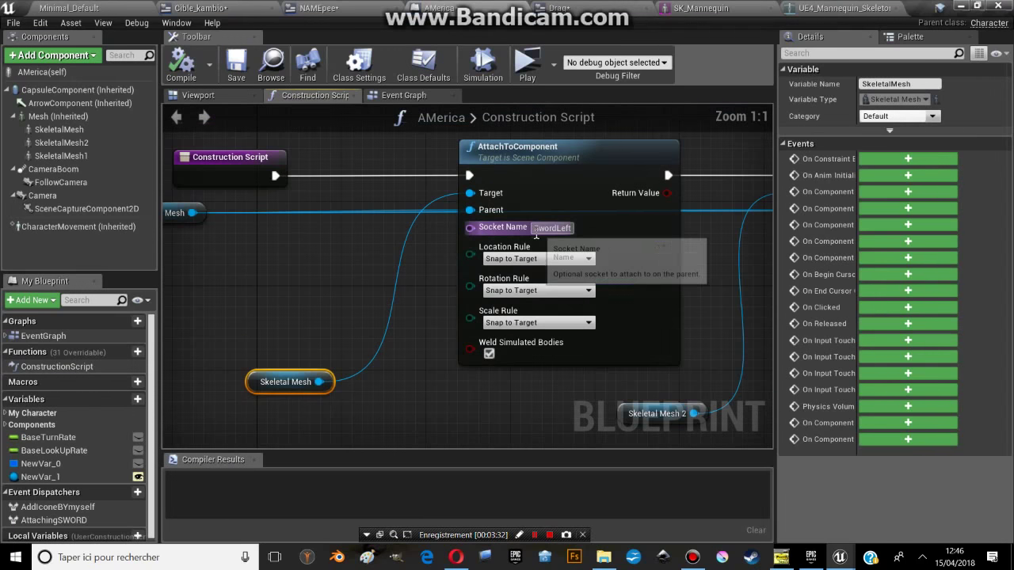
{"action": "right_click_drag", "start_coordinate": [344, 343], "coordinate": [154, 299]}
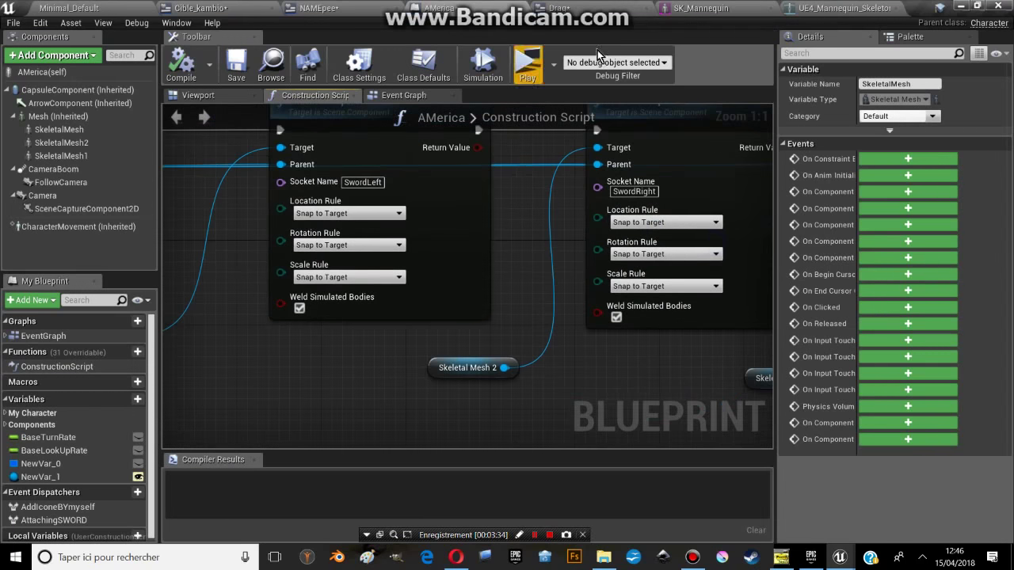
{"action": "left_click", "coordinate": [710, 6]}
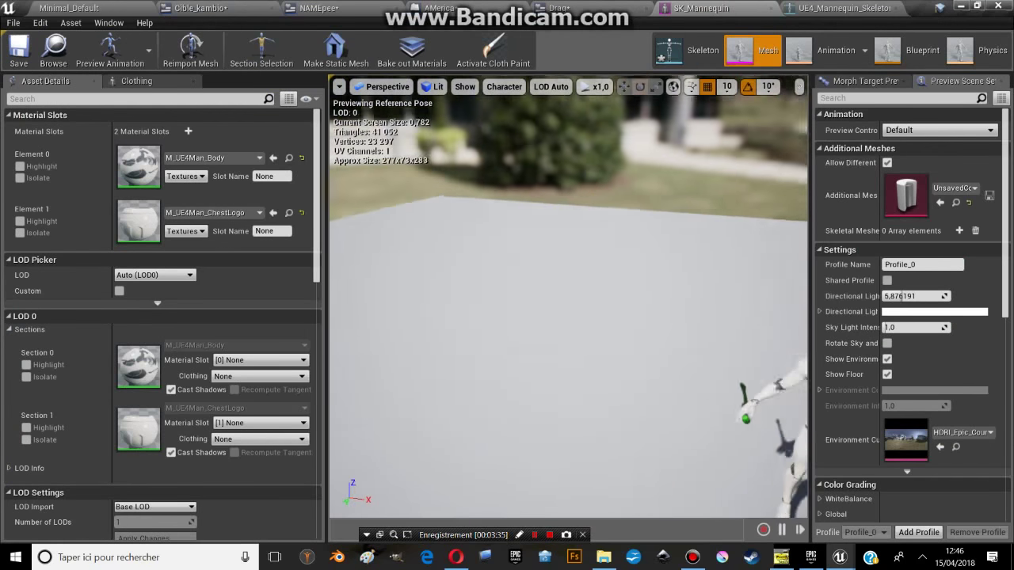
Step: Set the Preview Controller to Use Specific Animation and preview ThirdPerson_Jump on the mannequin
{"action": "left_click_drag", "start_coordinate": [619, 194], "coordinate": [554, 198]}
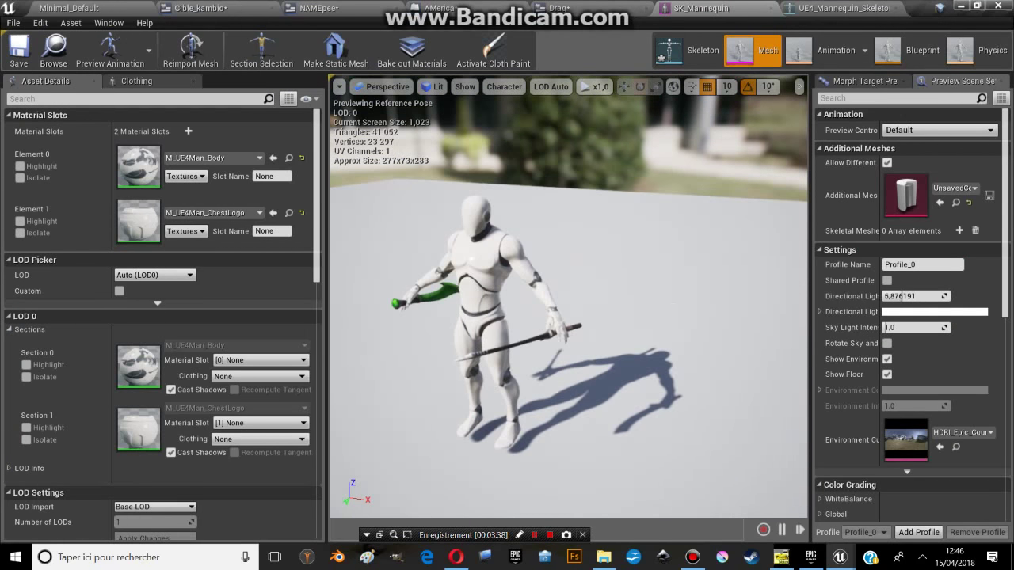
{"action": "left_click", "coordinate": [913, 131]}
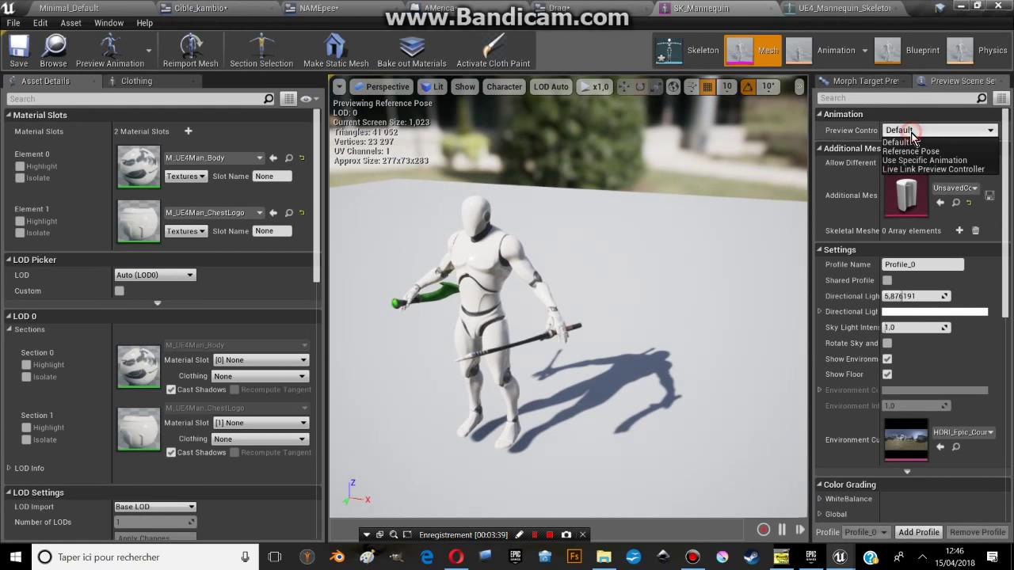
{"action": "left_click", "coordinate": [921, 161]}
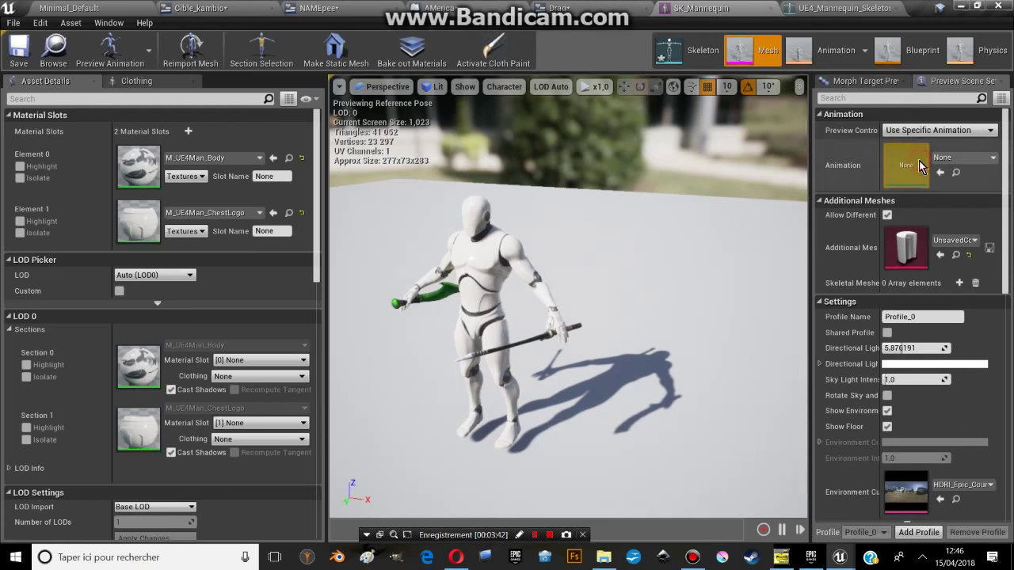
{"action": "left_click", "coordinate": [950, 164]}
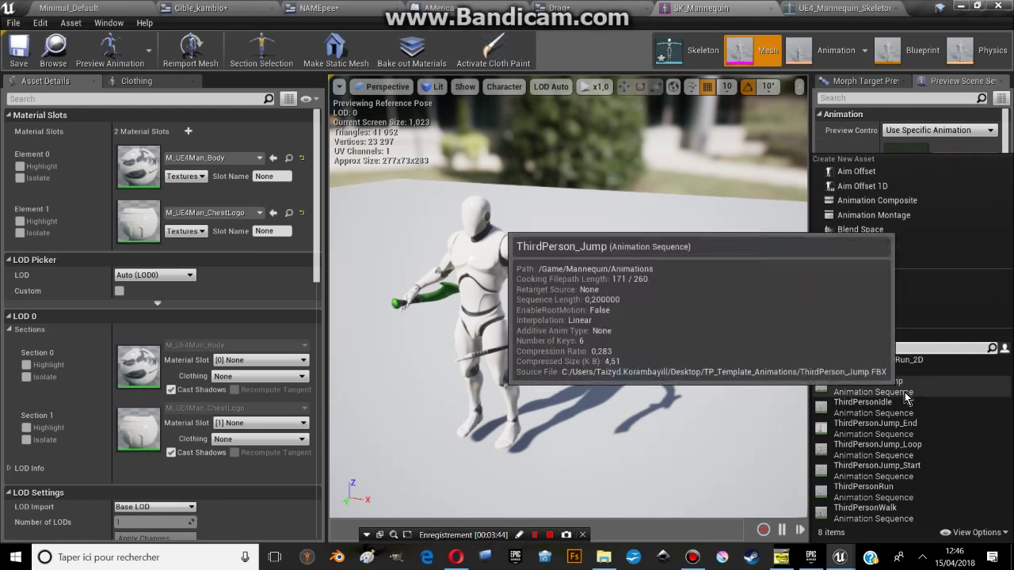
{"action": "left_click", "coordinate": [905, 383]}
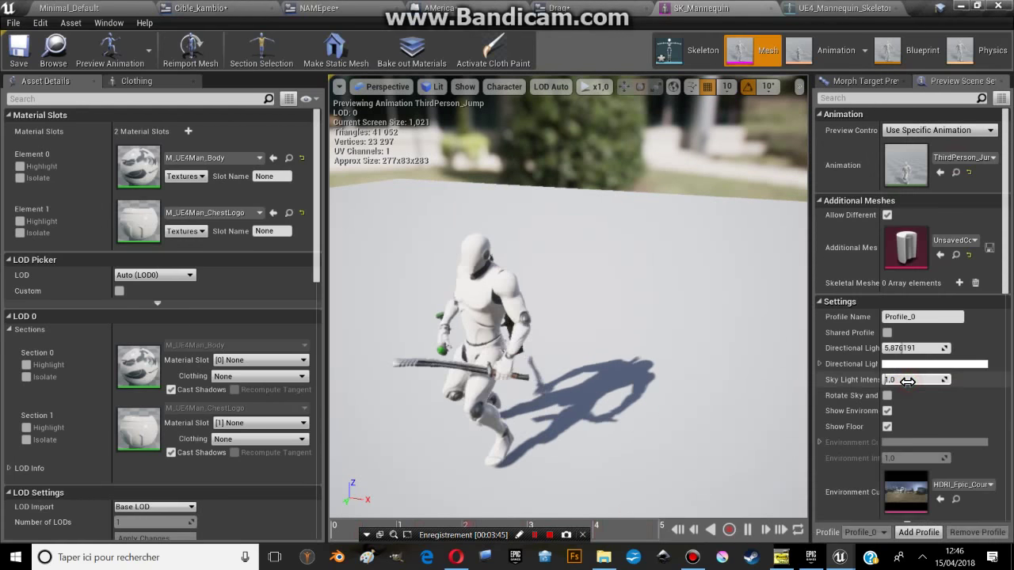
Step: Dismiss the accidental save dialog, preview ThirdPersonWalk instead, and switch to the skeleton
{"action": "left_click", "coordinate": [949, 163]}
{"action": "left_click", "coordinate": [870, 56]}
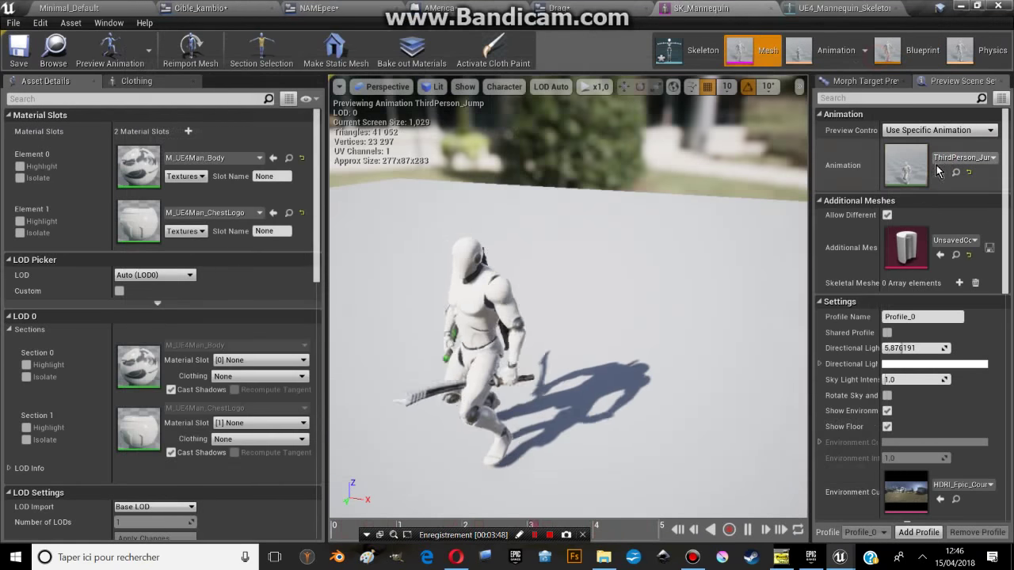
{"action": "left_click", "coordinate": [951, 165]}
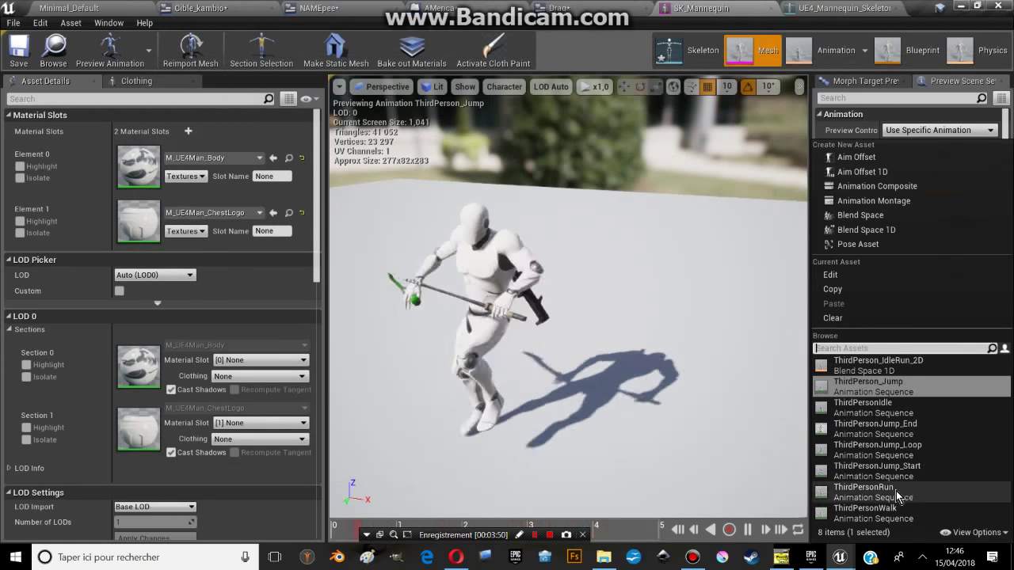
{"action": "left_click", "coordinate": [884, 514]}
{"action": "mouse_move", "coordinate": [648, 283]}
{"action": "left_mouse_down"}
{"action": "mouse_move", "coordinate": [668, 215]}
{"action": "mouse_move", "coordinate": [626, 207]}
{"action": "left_mouse_up"}
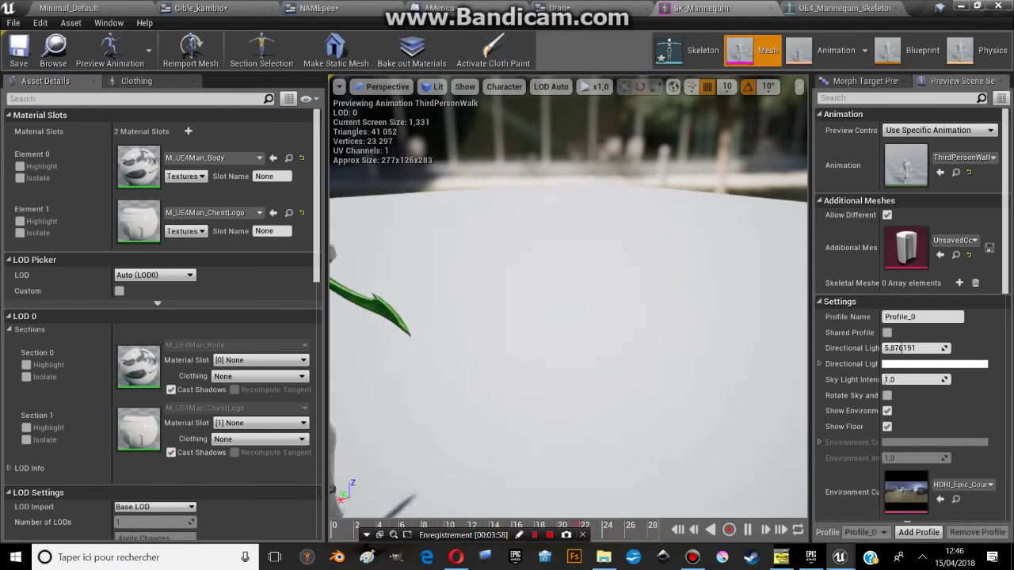
{"action": "left_click", "coordinate": [697, 43]}
{"action": "left_click_drag", "start_coordinate": [575, 149], "coordinate": [611, 210]}
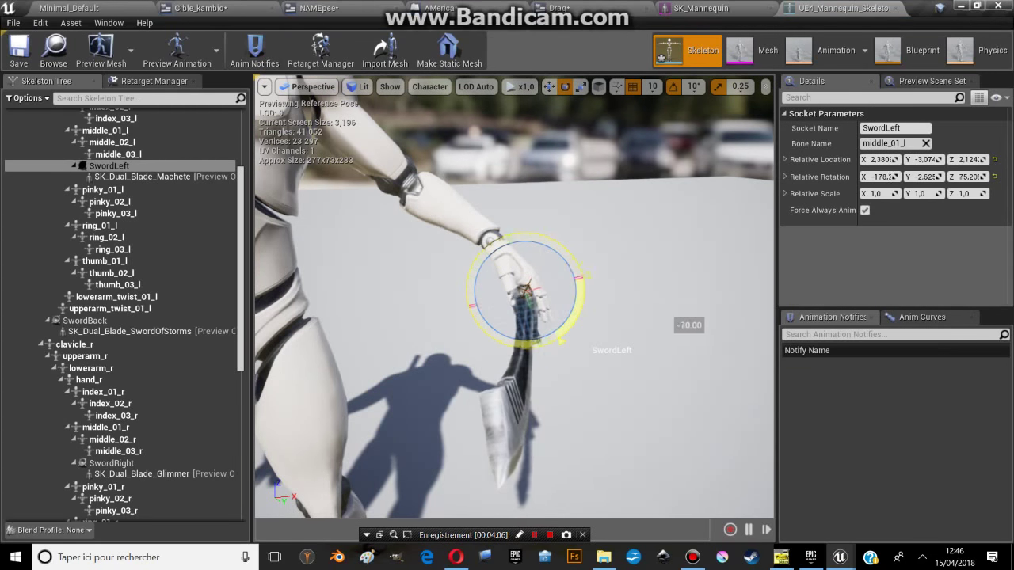
Step: Rotate the SwordLeft socket so the machete turns in the mannequin's hand
{"action": "left_click_drag", "start_coordinate": [672, 405], "coordinate": [560, 249]}
{"action": "mouse_move", "coordinate": [559, 249]}
{"action": "right_mouse_down"}
{"action": "mouse_move", "coordinate": [595, 261]}
{"action": "mouse_move", "coordinate": [555, 261]}
{"action": "mouse_move", "coordinate": [601, 230]}
{"action": "mouse_move", "coordinate": [580, 163]}
{"action": "mouse_move", "coordinate": [559, 188]}
{"action": "right_mouse_up"}
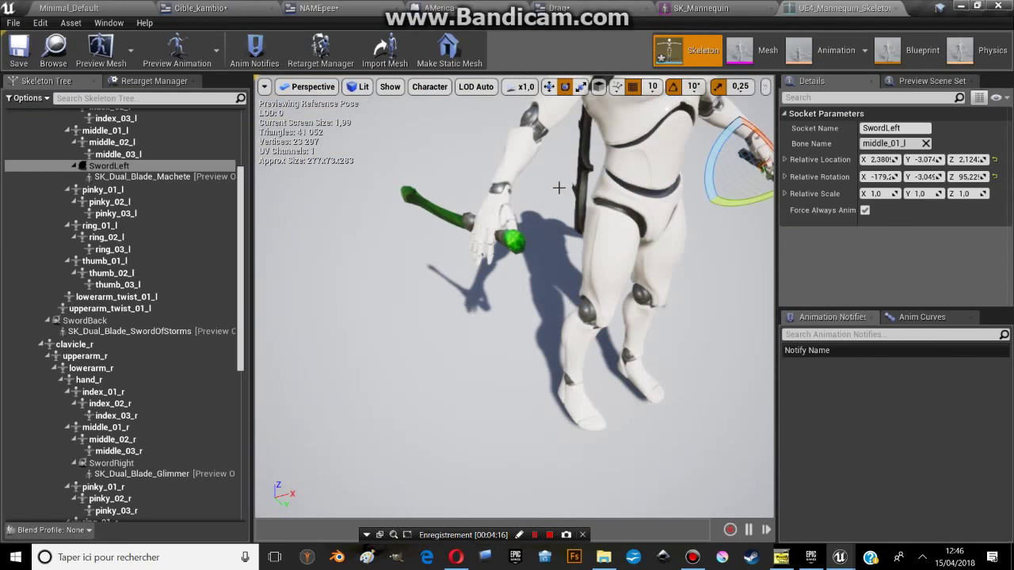
{"action": "right_click_drag", "start_coordinate": [471, 211], "coordinate": [345, 174]}
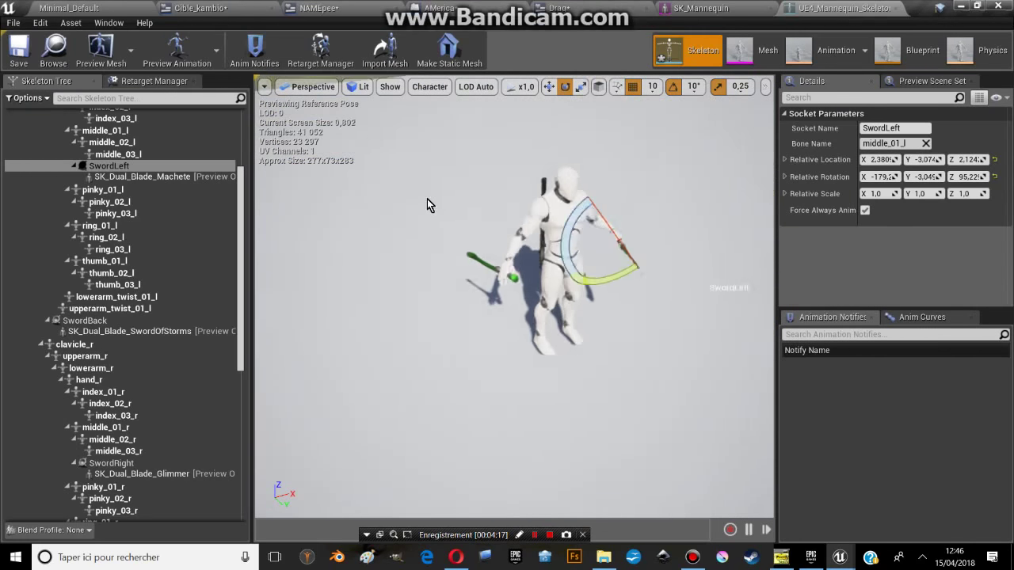
Step: Back in the level editor, save the level, test-play it, then return to the Cible_kambio widget
{"action": "left_click", "coordinate": [43, 57]}
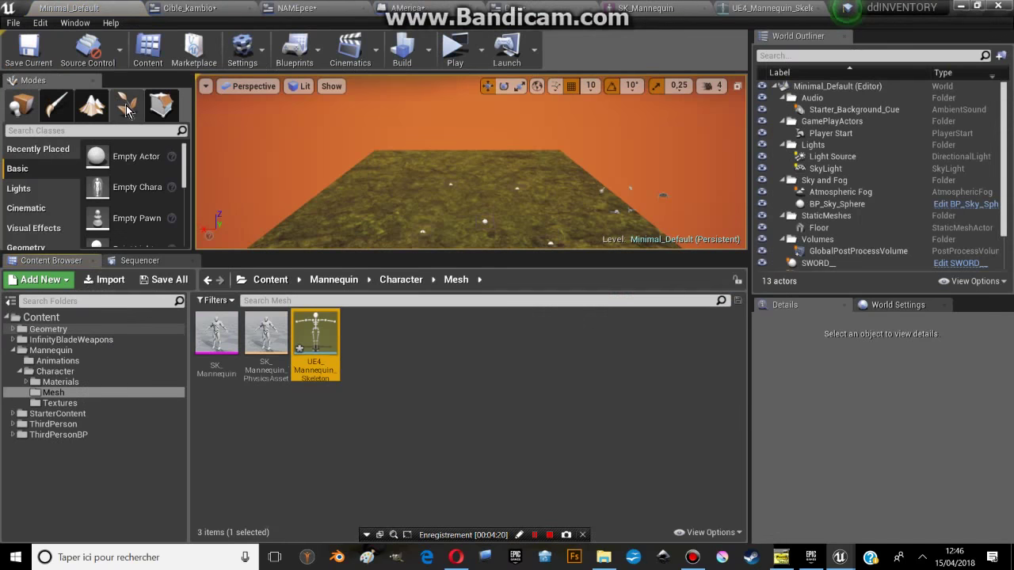
{"action": "left_click", "coordinate": [30, 48]}
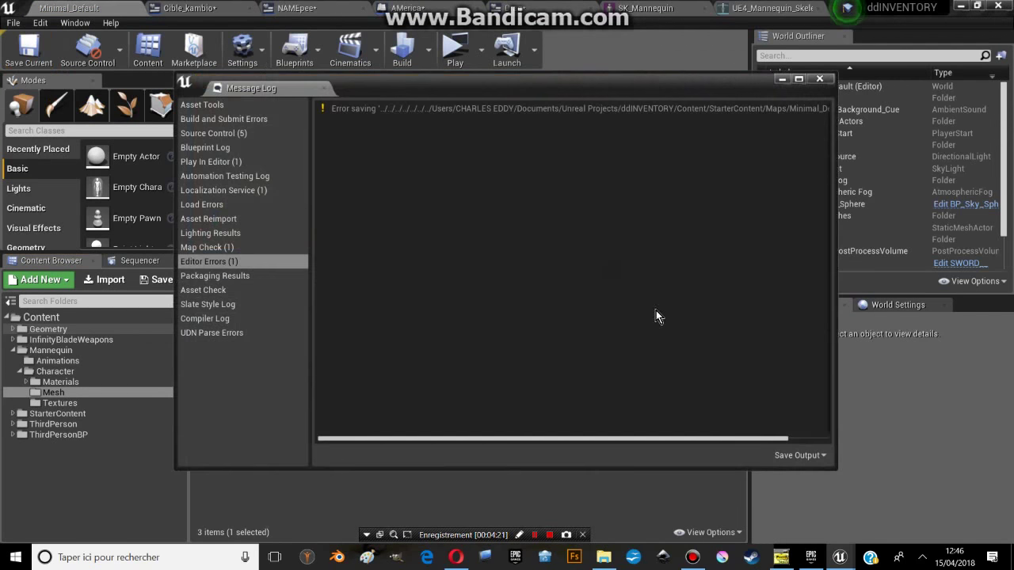
{"action": "left_click", "coordinate": [822, 79]}
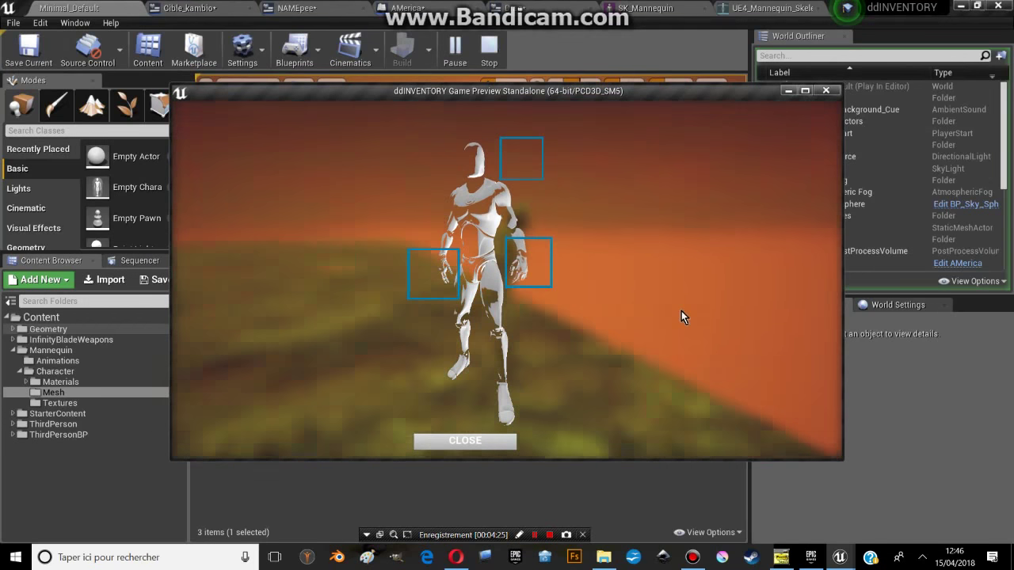
{"action": "key", "text": "Escape"}
{"action": "left_click", "coordinate": [185, 8]}
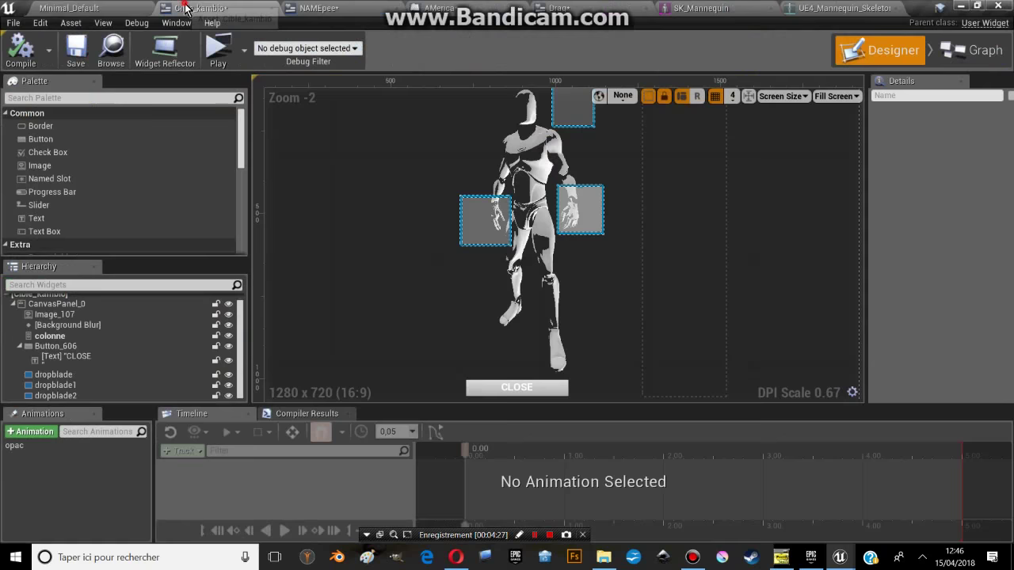
Step: Set CanvasPanel_0's Render Opacity to 0 and compile the Cible_kambio widget
{"action": "left_click", "coordinate": [45, 305]}
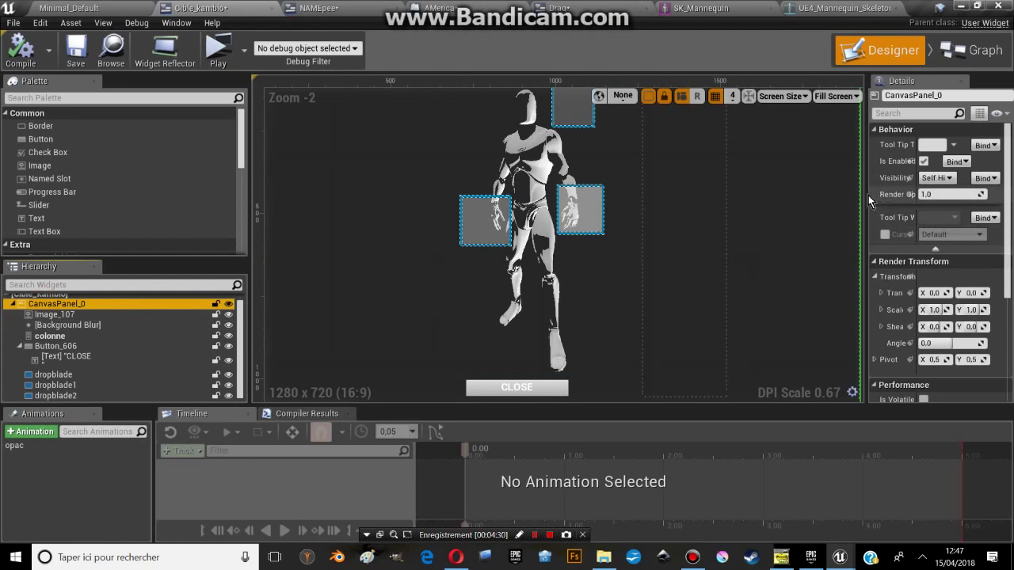
{"action": "left_click_drag", "start_coordinate": [864, 195], "coordinate": [702, 204]}
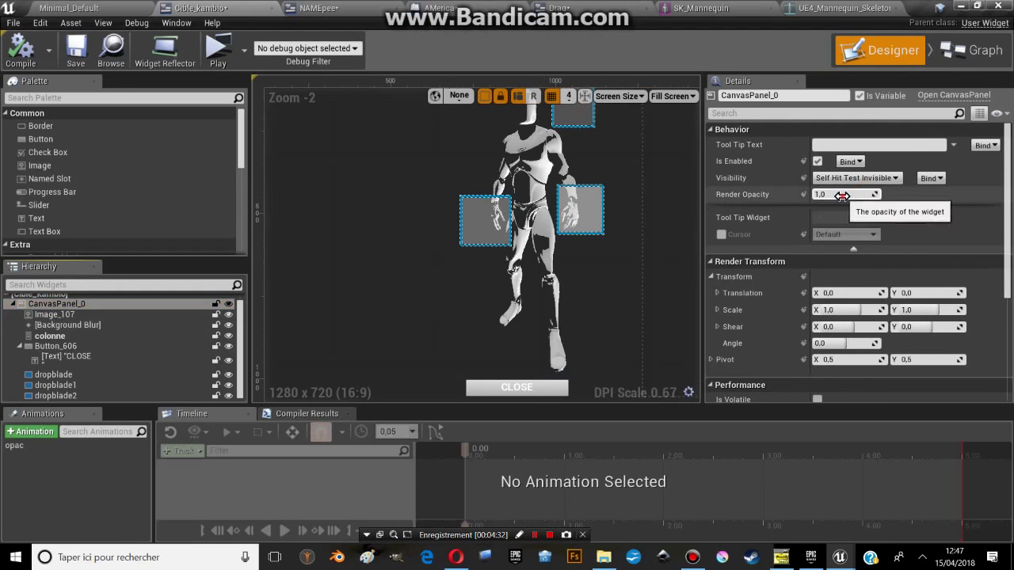
{"action": "type", "text": "0"}
{"action": "key", "text": "Return"}
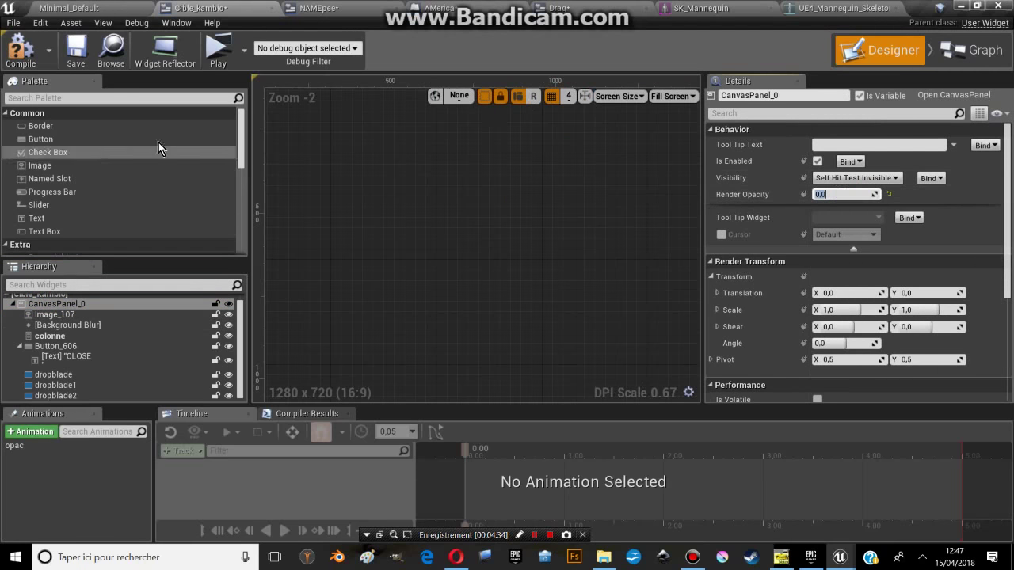
{"action": "left_click", "coordinate": [35, 52]}
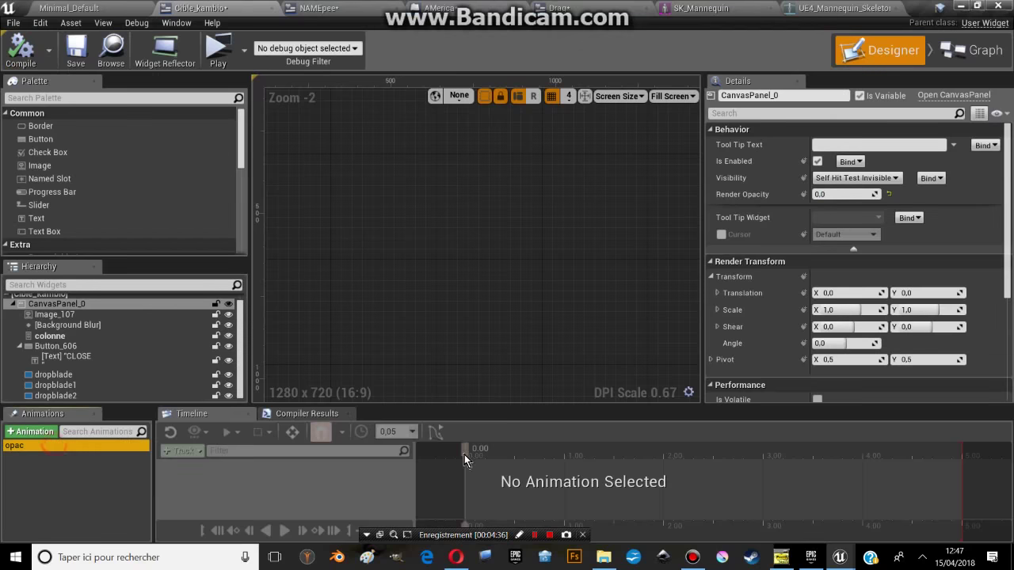
Step: Enlarge the Timeline and scrub the opac animation's Render Opacity track to preview the fade
{"action": "left_click_drag", "start_coordinate": [424, 405], "coordinate": [424, 336]}
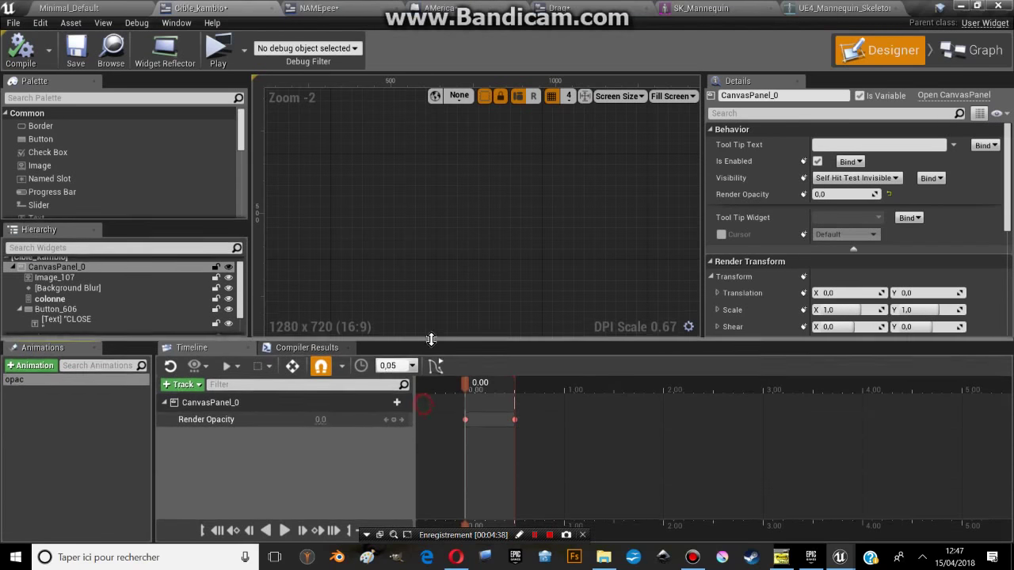
{"action": "mouse_move", "coordinate": [471, 388]}
{"action": "left_mouse_down"}
{"action": "mouse_move", "coordinate": [511, 388]}
{"action": "mouse_move", "coordinate": [518, 377]}
{"action": "mouse_move", "coordinate": [468, 383]}
{"action": "left_mouse_up"}
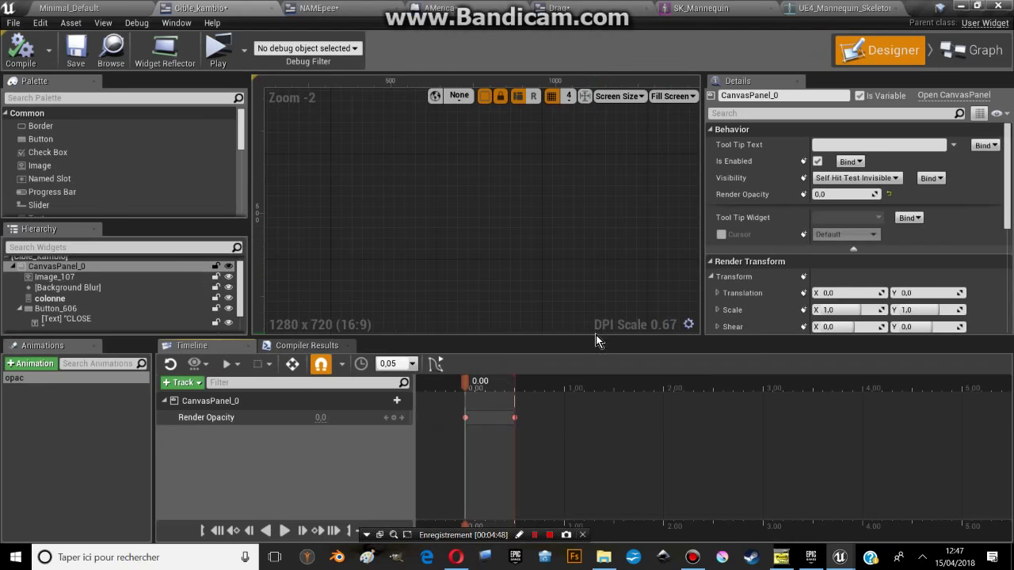
{"action": "left_click_drag", "start_coordinate": [596, 338], "coordinate": [596, 349]}
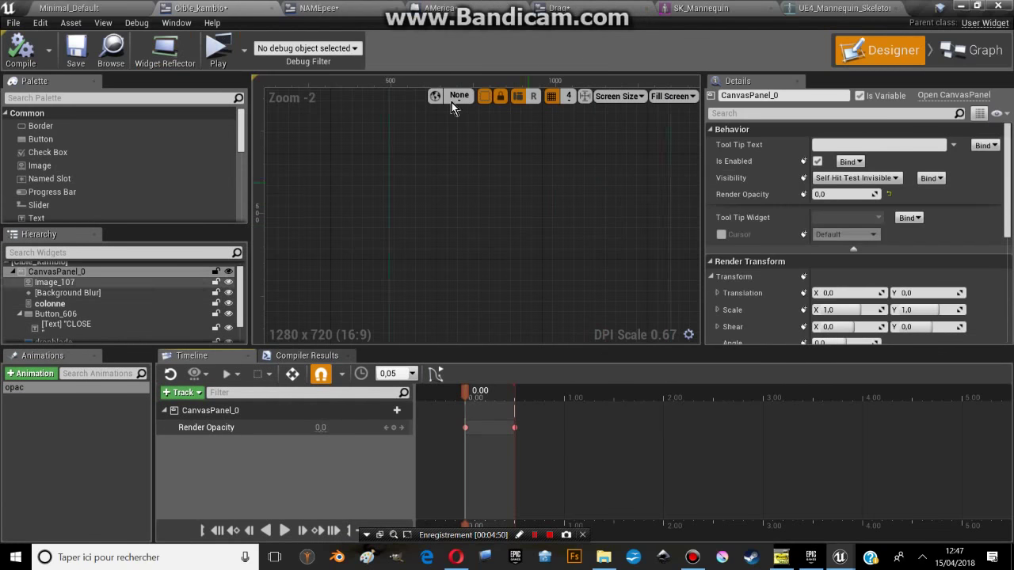
{"action": "left_click", "coordinate": [69, 8]}
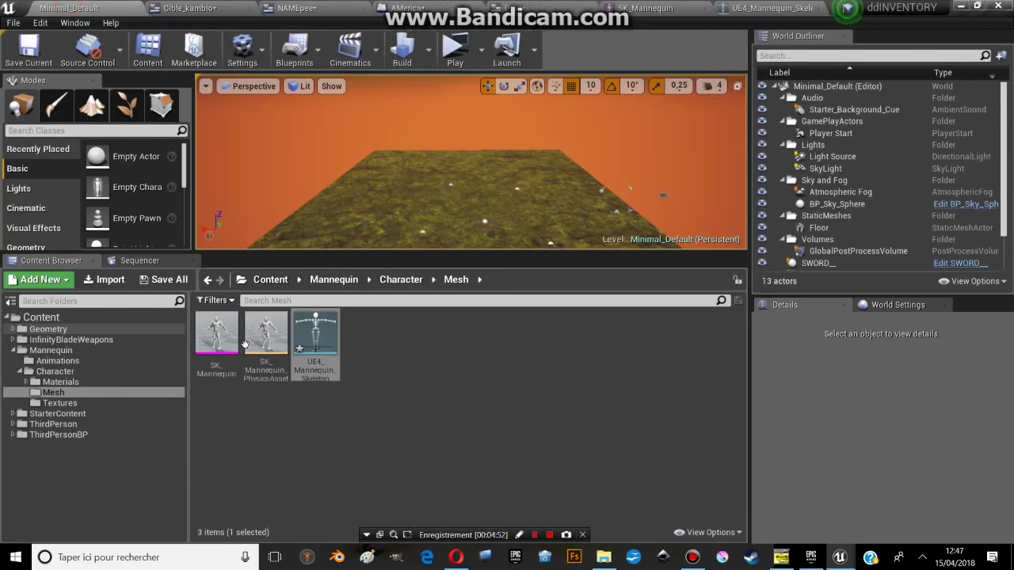
Step: Open the dropblade widget from the top-level Content folder, inspect its Text element, then return to the level
{"action": "left_click", "coordinate": [41, 317]}
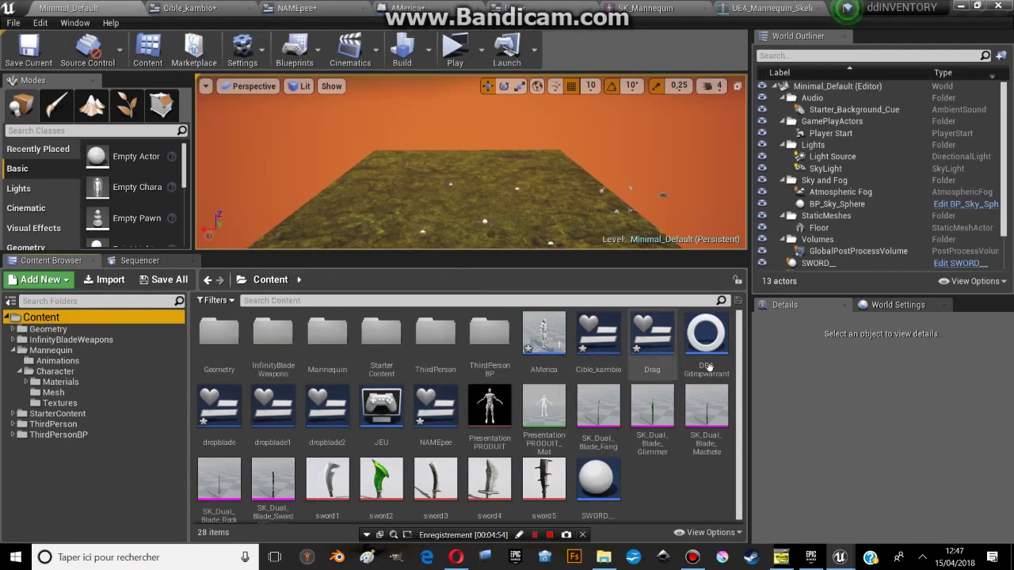
{"action": "double_click", "coordinate": [223, 420]}
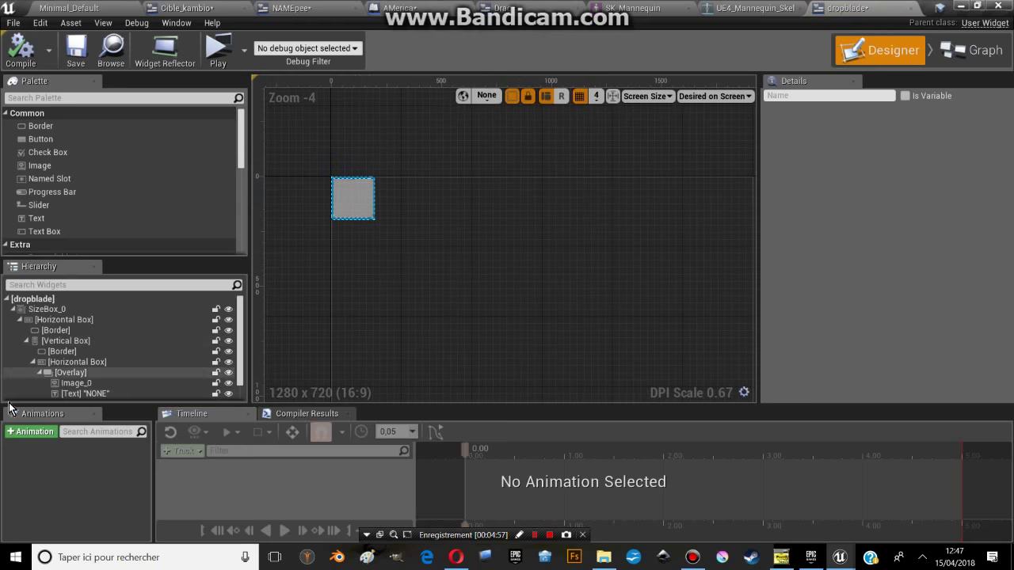
{"action": "scroll", "coordinate": [375, 206], "scroll_direction": "up", "scroll_amount": 1}
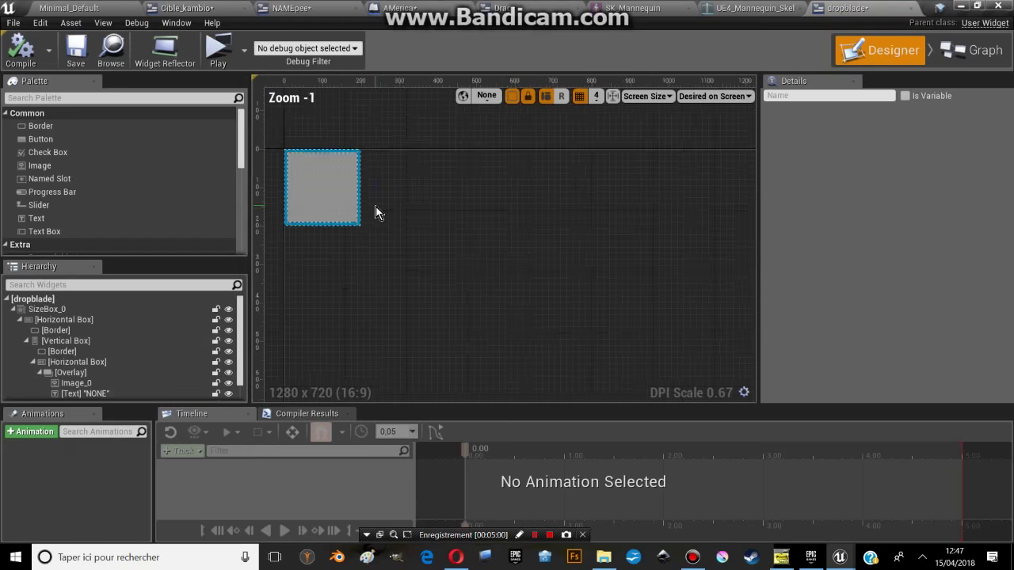
{"action": "scroll", "coordinate": [443, 237], "scroll_direction": "up", "scroll_amount": 2}
{"action": "left_click", "coordinate": [444, 237]}
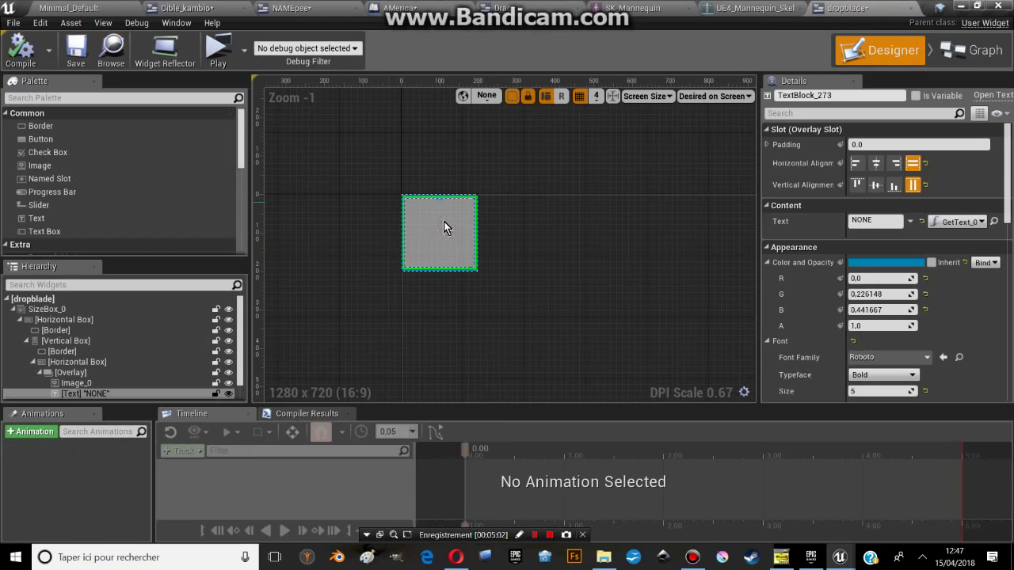
{"action": "scroll", "coordinate": [355, 282], "scroll_direction": "up", "scroll_amount": 2}
{"action": "left_click", "coordinate": [49, 9]}
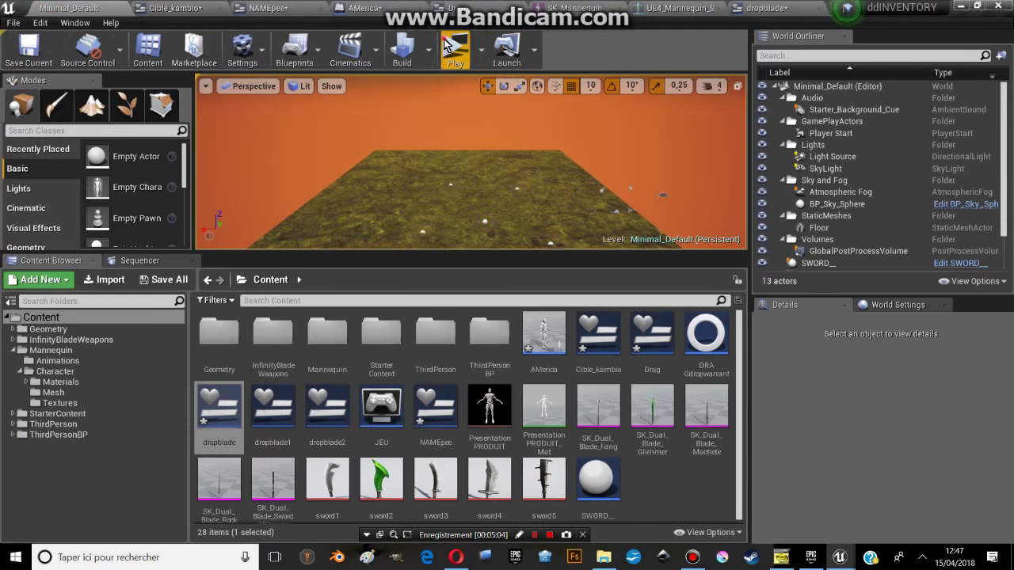
{"action": "left_click", "coordinate": [445, 46]}
{"action": "key", "text": "w"}
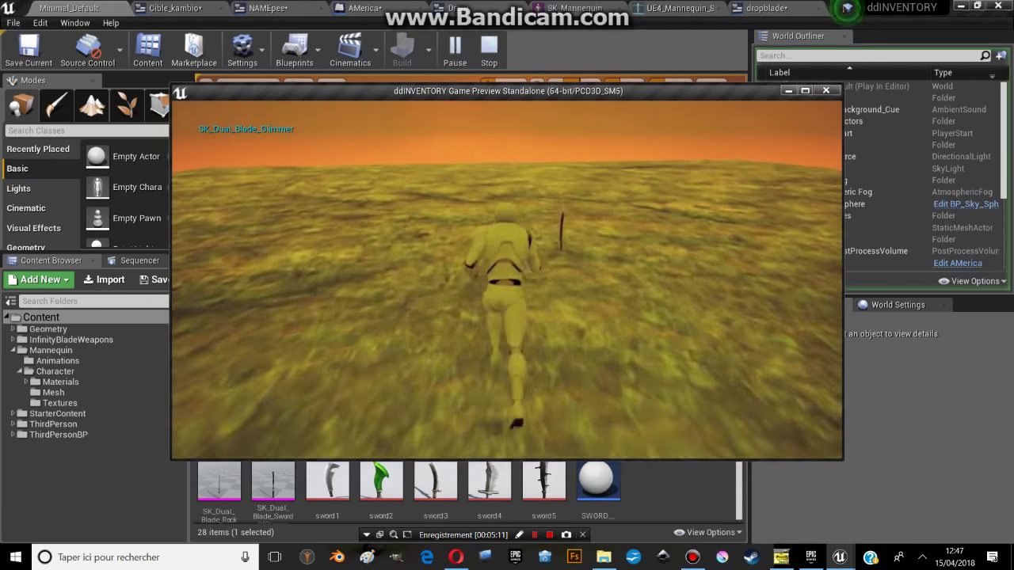
{"action": "key", "text": "i"}
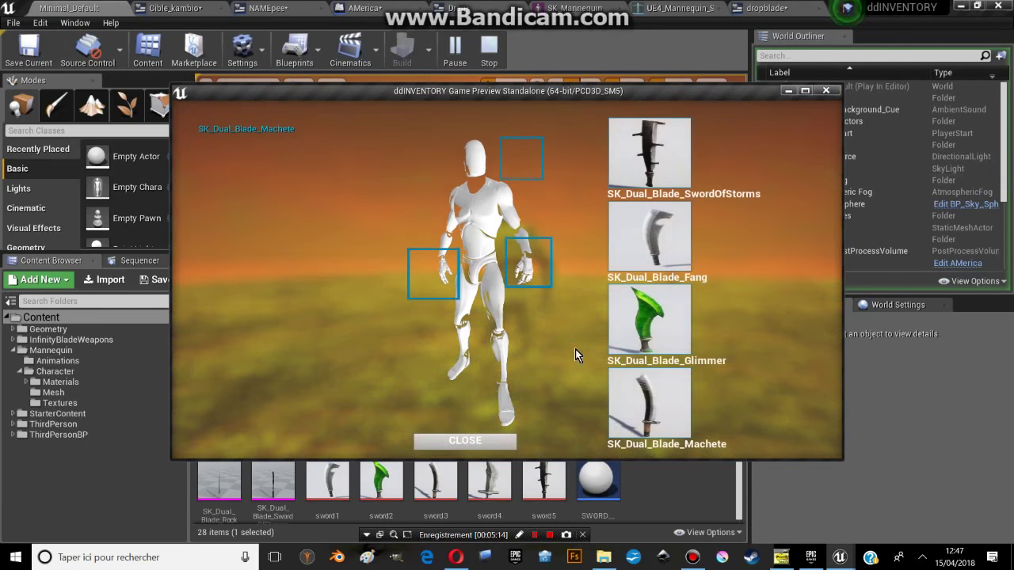
{"action": "left_click_drag", "start_coordinate": [638, 345], "coordinate": [535, 267]}
{"action": "left_click_drag", "start_coordinate": [686, 435], "coordinate": [433, 274]}
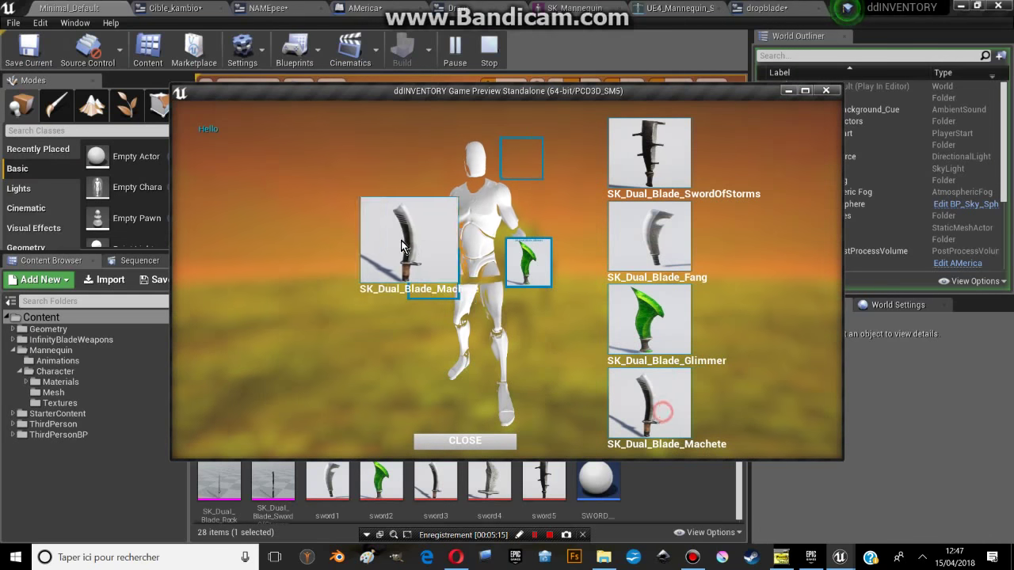
{"action": "left_click_drag", "start_coordinate": [655, 246], "coordinate": [522, 153]}
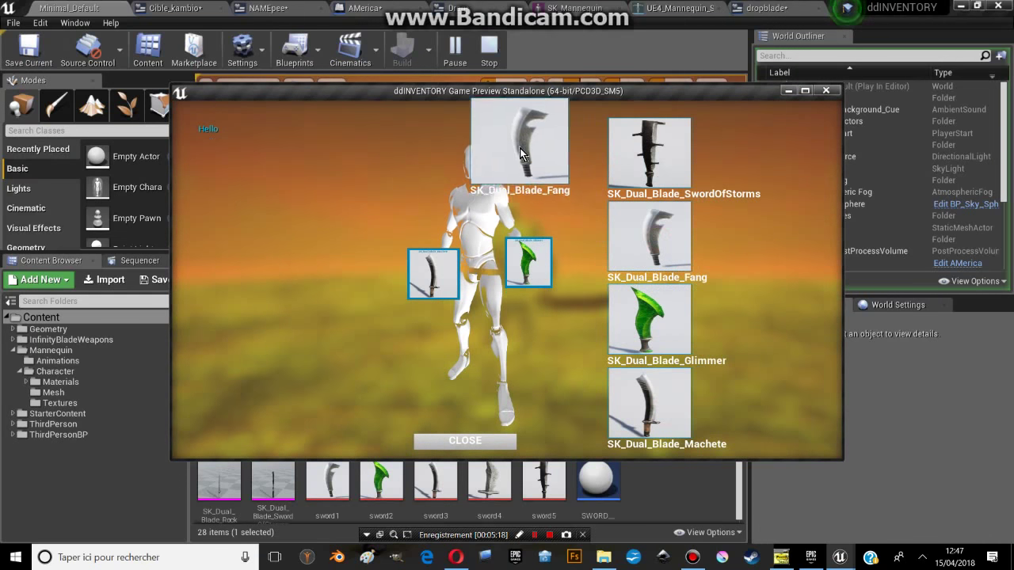
{"action": "left_click", "coordinate": [476, 437]}
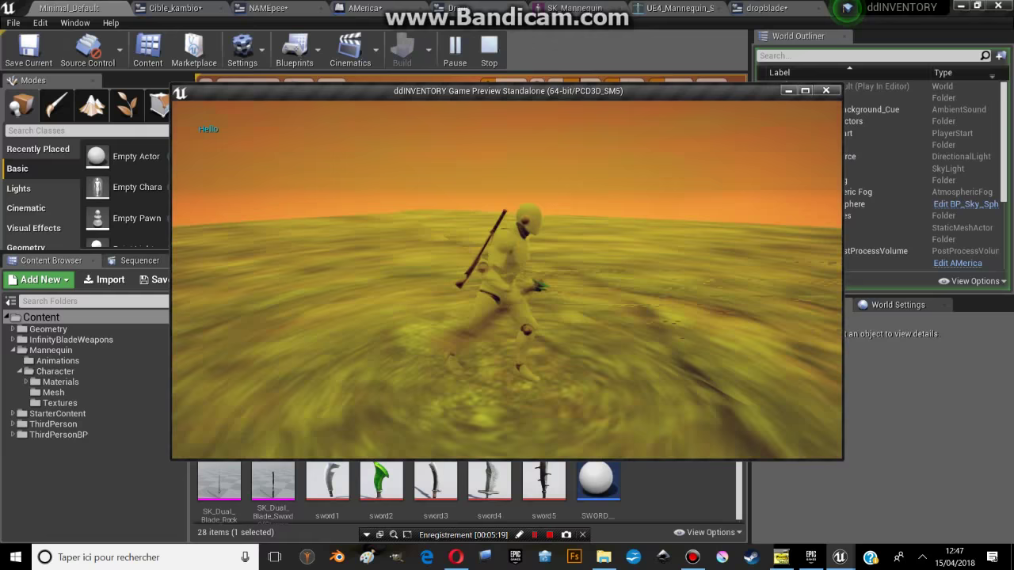
{"action": "key", "text": "s"}
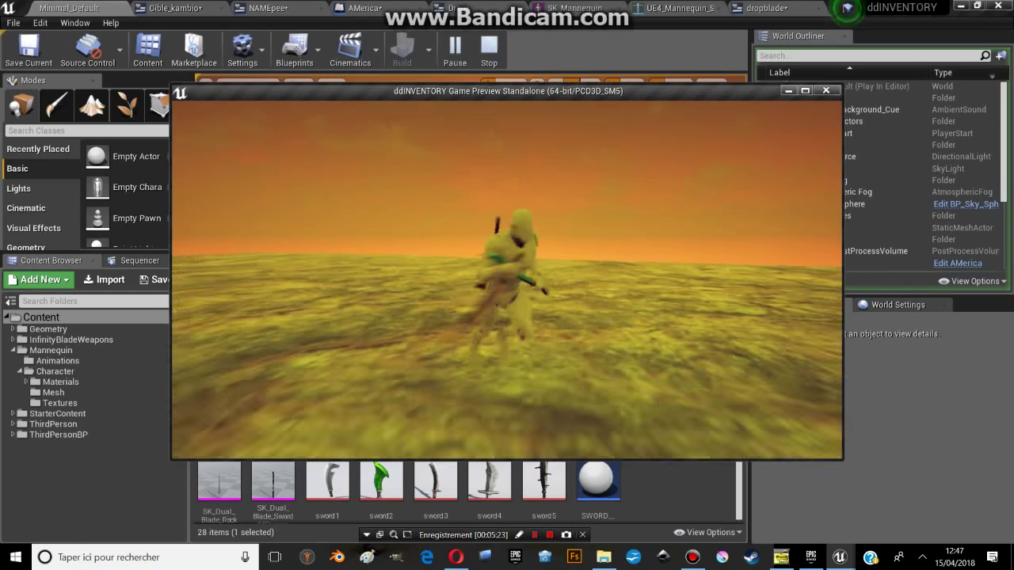
{"action": "key", "text": "w"}
{"action": "key", "text": "s"}
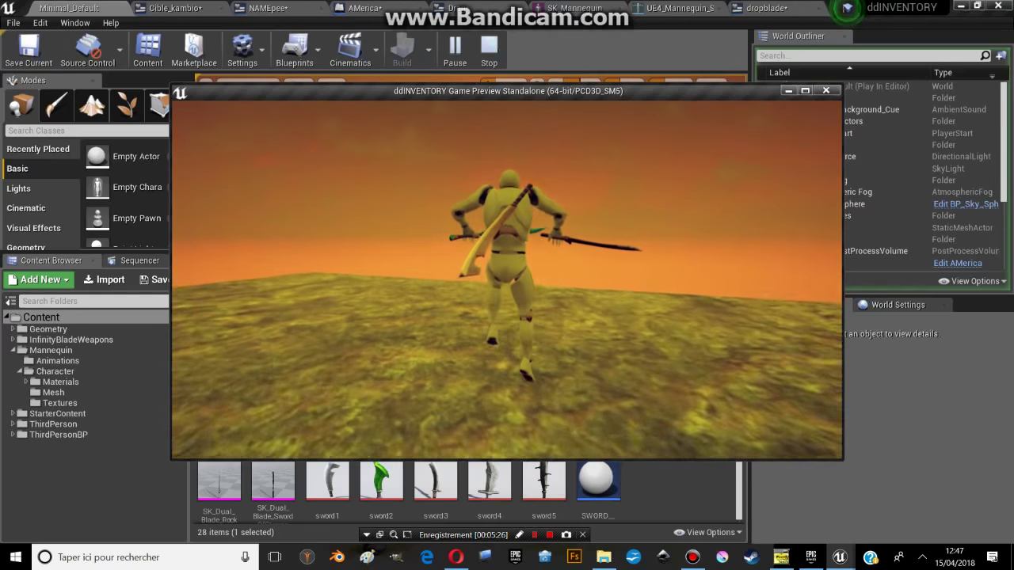
{"action": "key", "text": "w"}
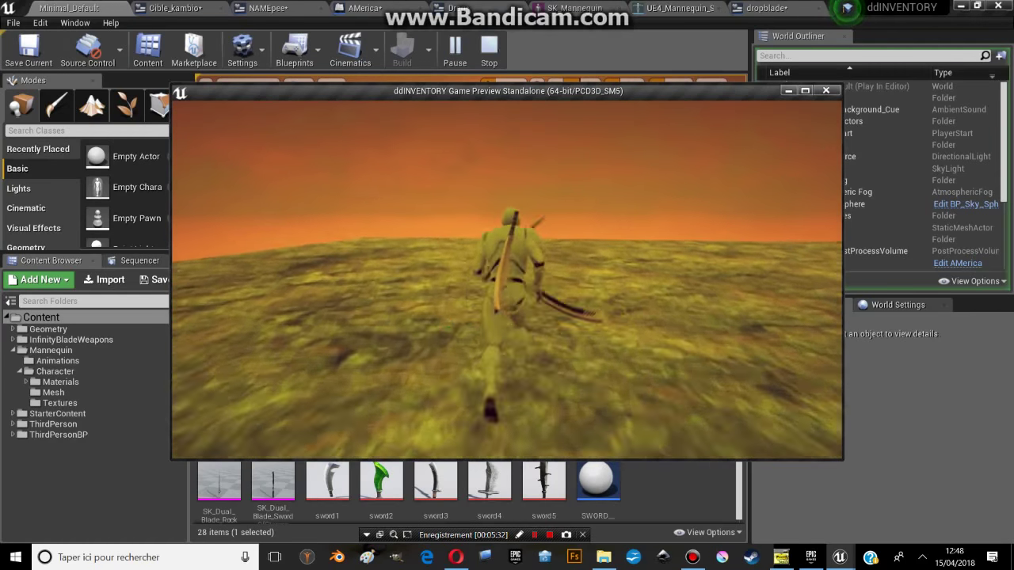
{"action": "key", "text": "s"}
{"action": "key", "text": "Escape"}
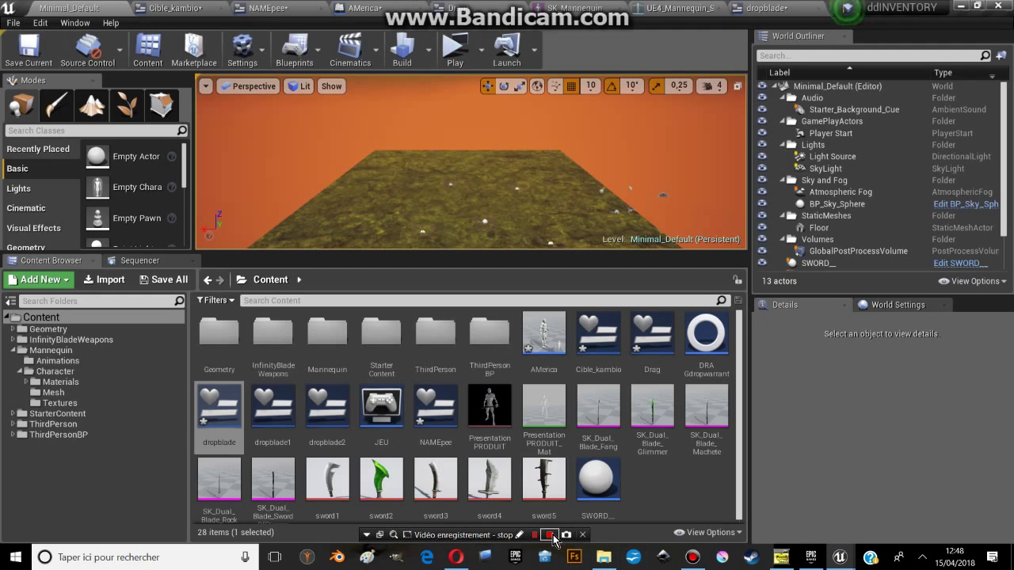
Step: Open the PresentationPRODUIT_Mat material from the content browser
{"action": "double_click", "coordinate": [499, 425]}
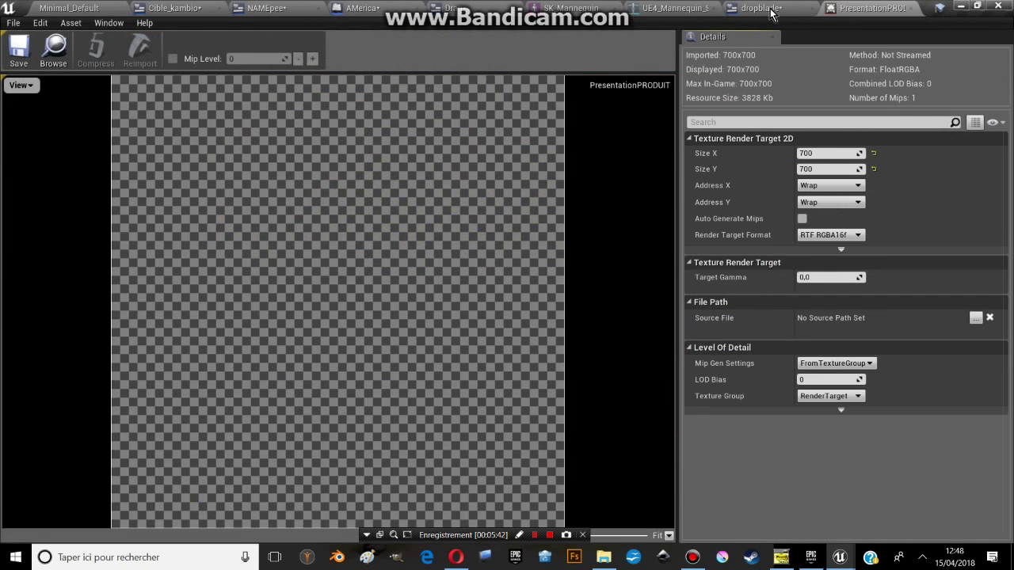
{"action": "left_click", "coordinate": [760, 8]}
{"action": "left_click", "coordinate": [586, 8]}
{"action": "left_click", "coordinate": [99, 8]}
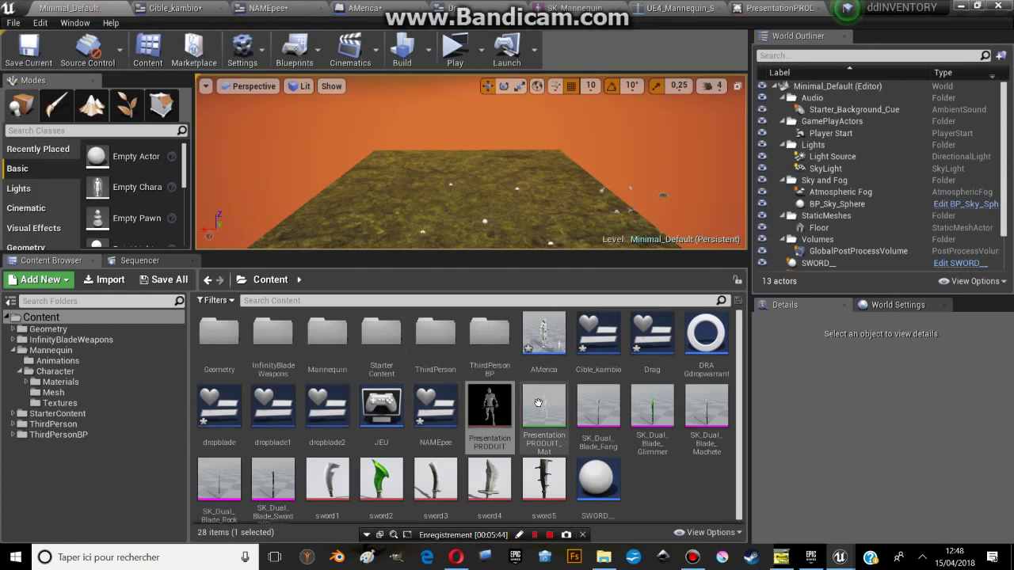
{"action": "double_click", "coordinate": [543, 405]}
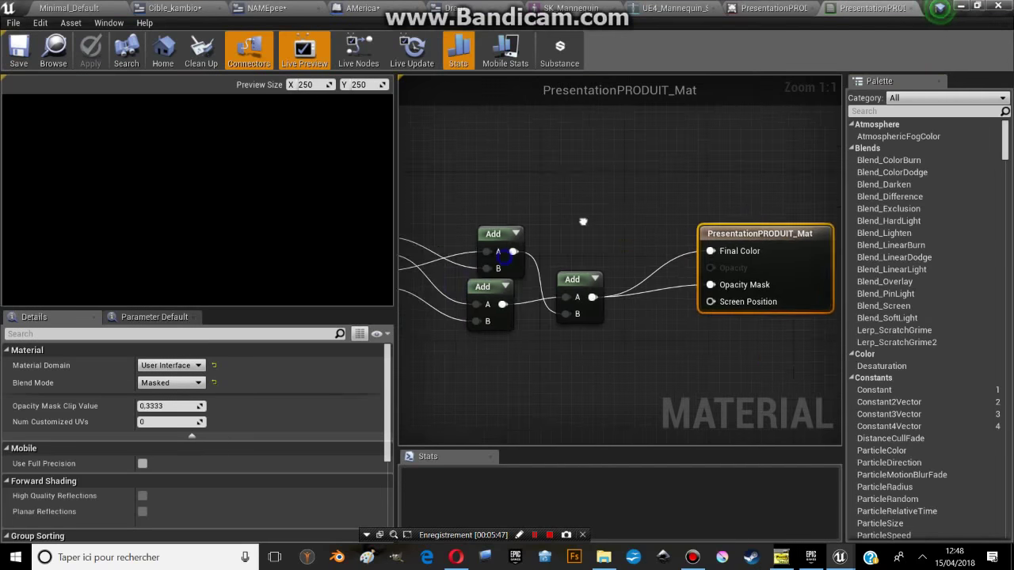
Step: Rearrange the graph, delete the upper Add node, and wire Texture Sample R into the final Add's A
{"action": "left_click", "coordinate": [841, 225]}
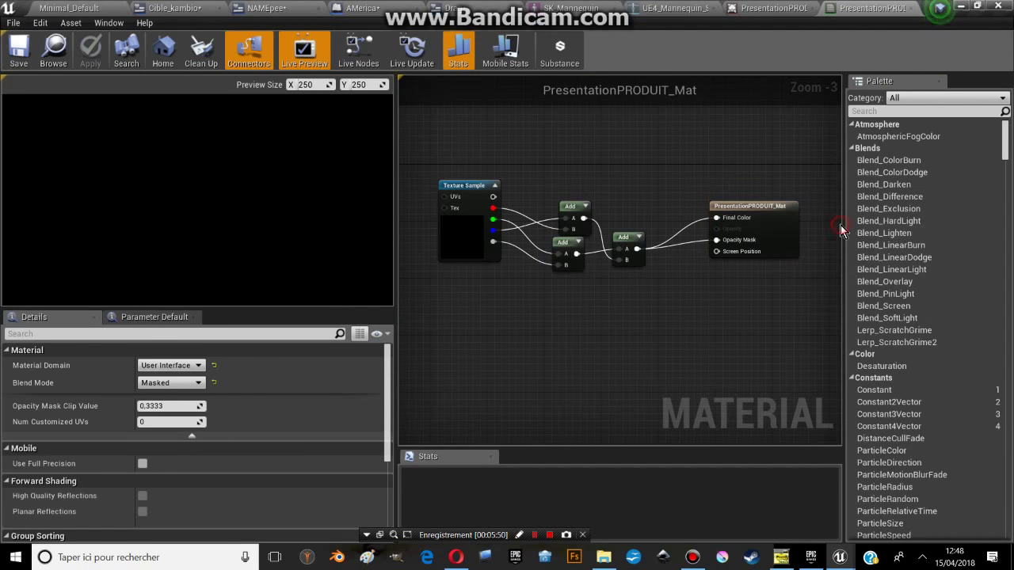
{"action": "left_click_drag", "start_coordinate": [842, 225], "coordinate": [849, 225]}
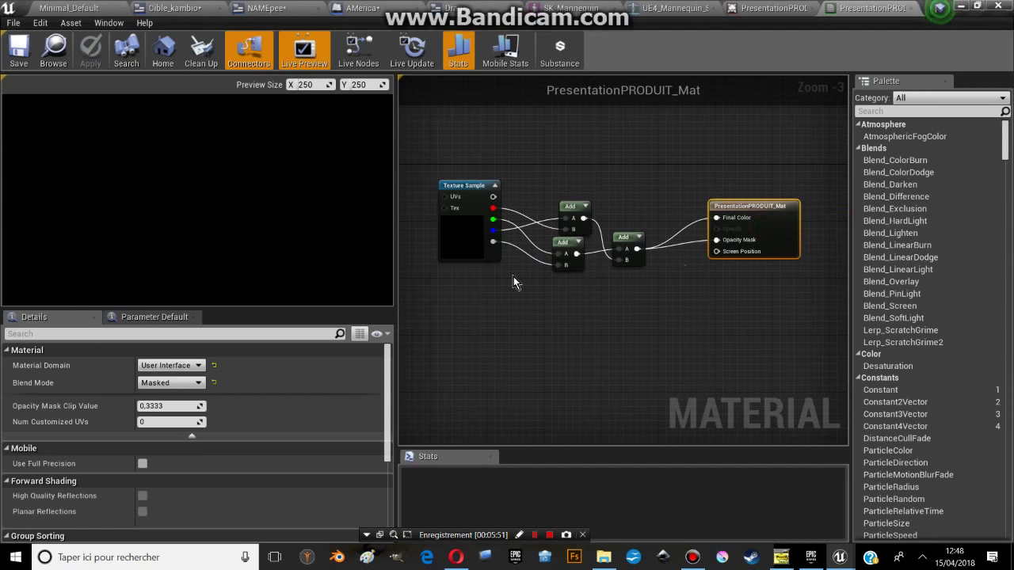
{"action": "right_click_drag", "start_coordinate": [514, 276], "coordinate": [514, 326]}
{"action": "left_click_drag", "start_coordinate": [444, 301], "coordinate": [400, 336]}
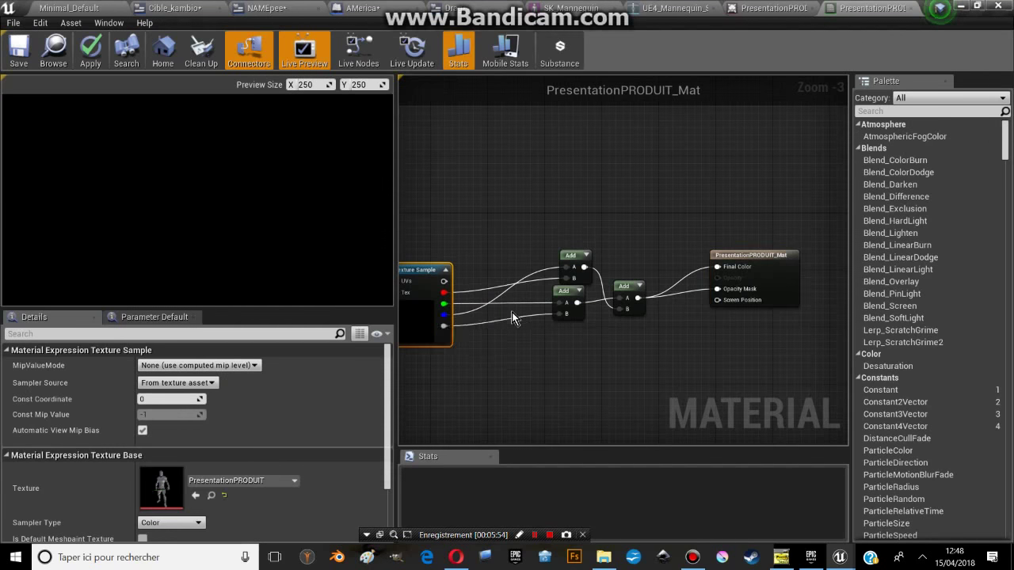
{"action": "scroll", "coordinate": [515, 310], "scroll_direction": "up", "scroll_amount": 3}
{"action": "right_click_drag", "start_coordinate": [577, 311], "coordinate": [673, 279]}
{"action": "left_click_drag", "start_coordinate": [690, 253], "coordinate": [678, 298]}
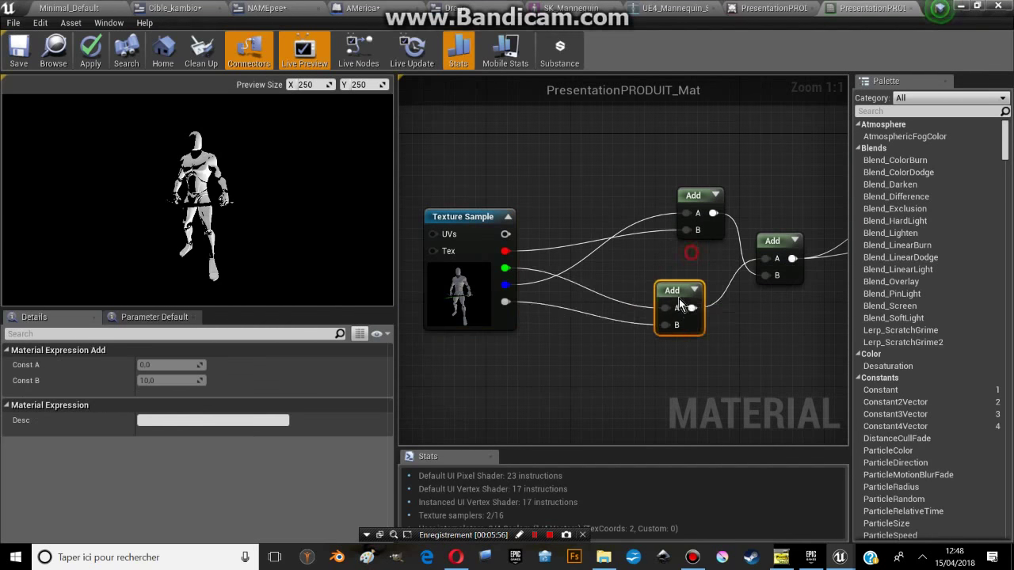
{"action": "left_click_drag", "start_coordinate": [704, 204], "coordinate": [673, 208]}
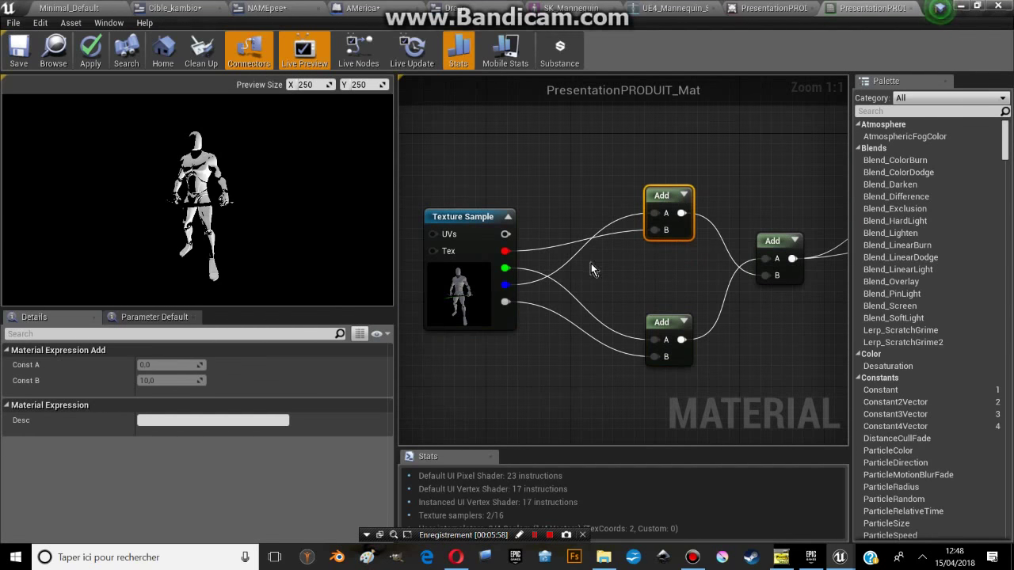
{"action": "right_click_drag", "start_coordinate": [591, 263], "coordinate": [549, 261]}
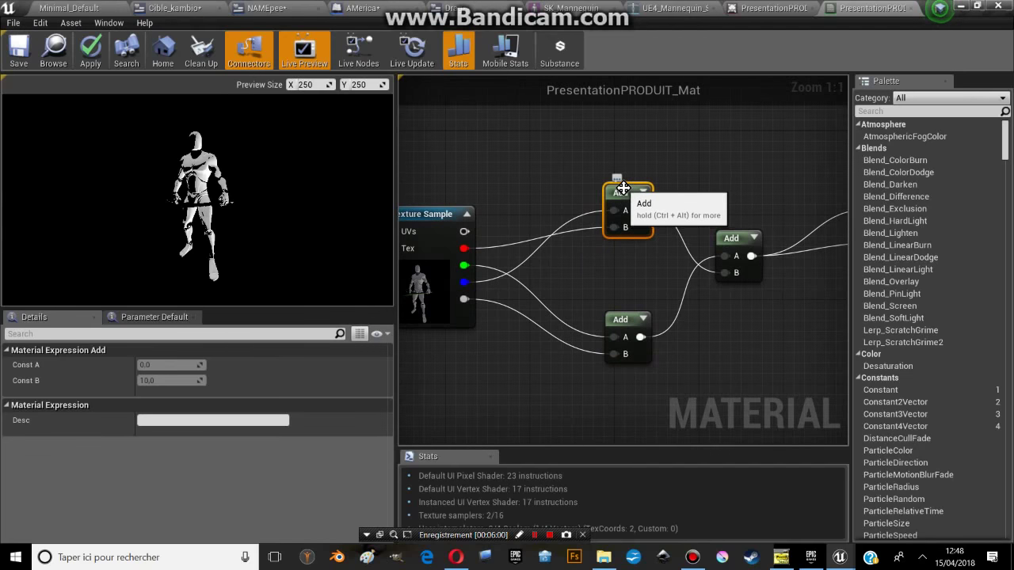
{"action": "key", "text": "Delete"}
{"action": "left_click_drag", "start_coordinate": [723, 273], "coordinate": [462, 250]}
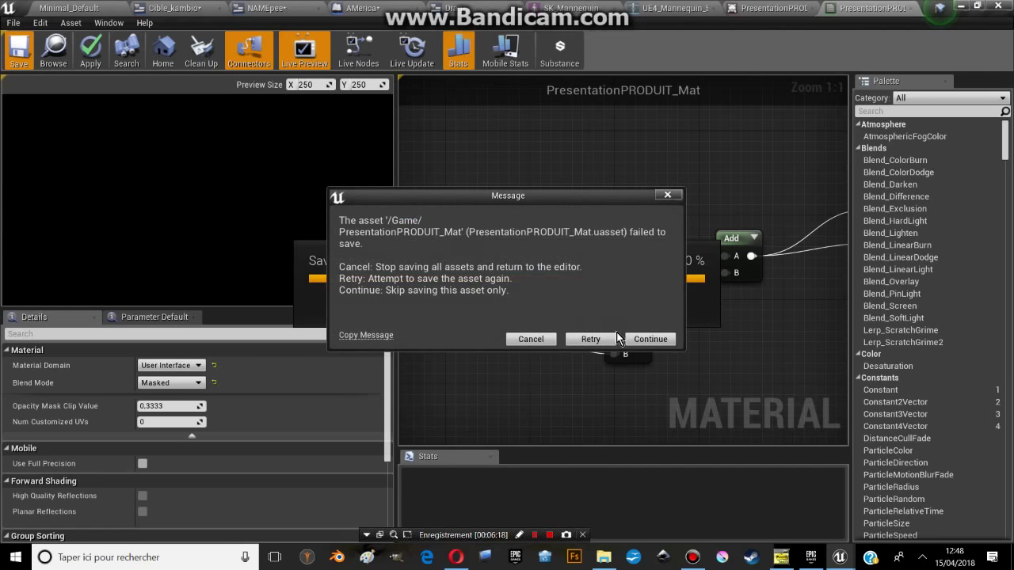
Step: Dismiss the failed-save notices, return to the level editor, and start playing to test
{"action": "left_click", "coordinate": [649, 340]}
{"action": "left_click", "coordinate": [589, 310]}
{"action": "left_click", "coordinate": [820, 80]}
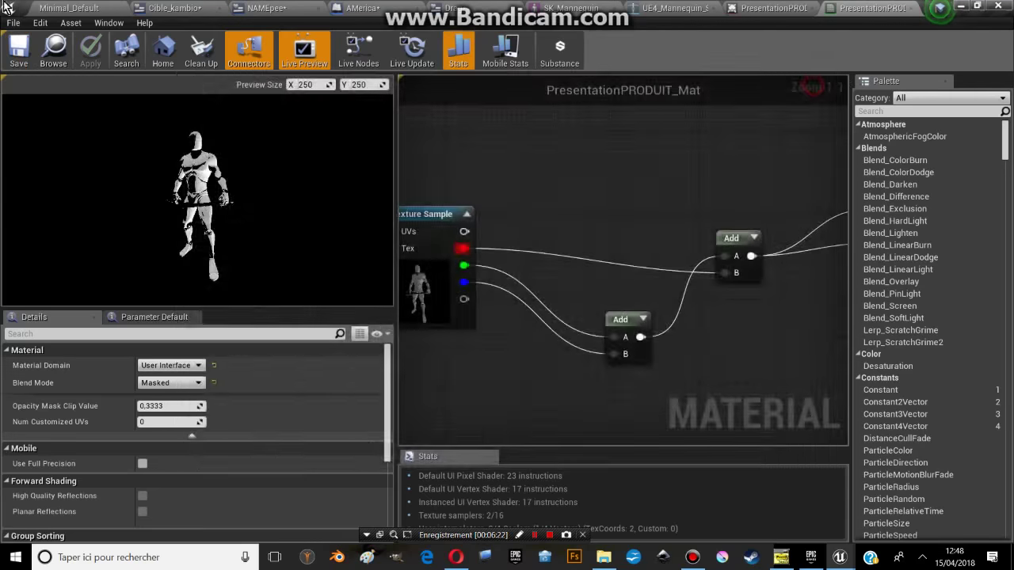
{"action": "left_click", "coordinate": [84, 9]}
{"action": "left_click", "coordinate": [428, 51]}
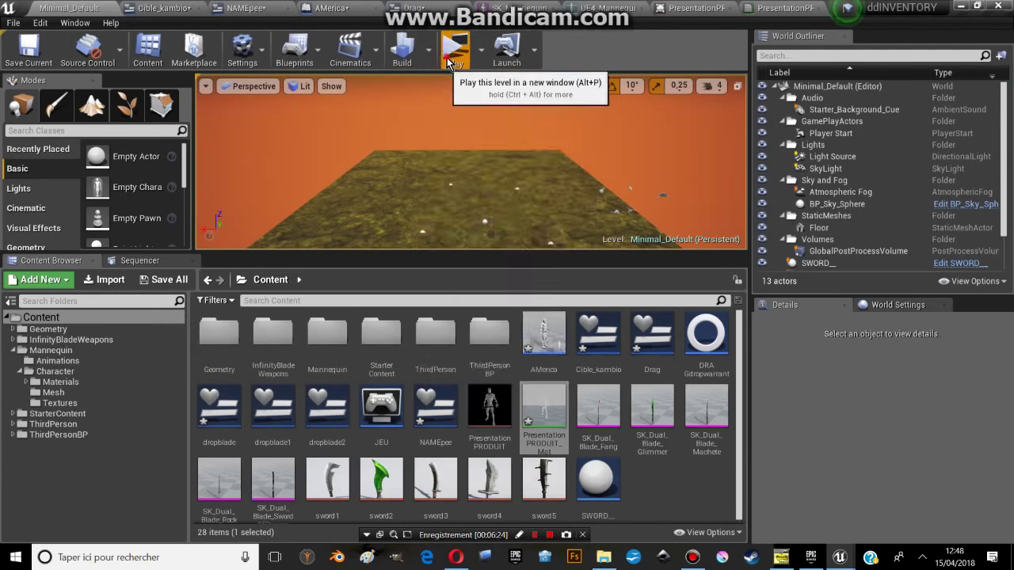
{"action": "left_click", "coordinate": [452, 49]}
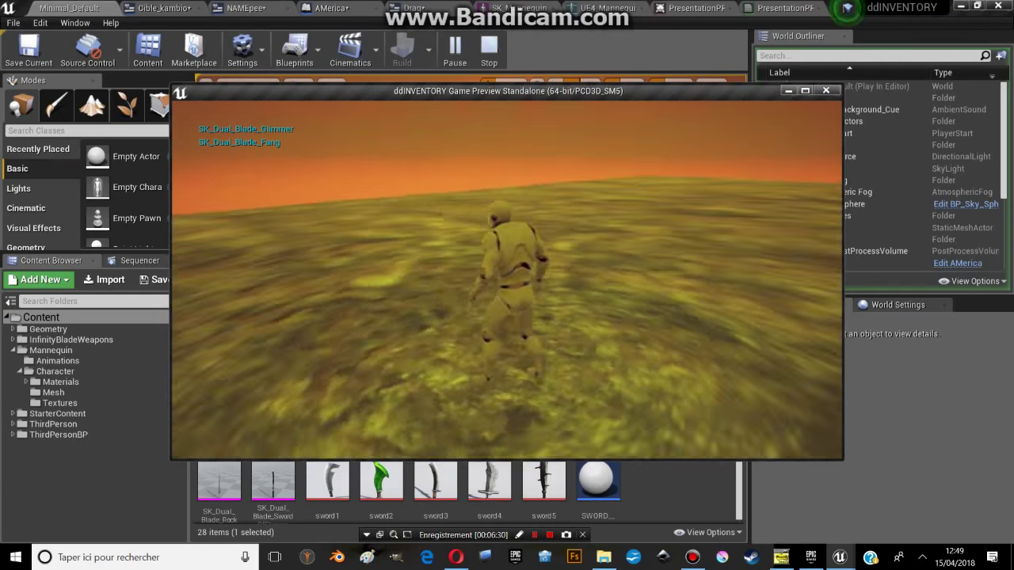
{"action": "key", "text": "i"}
{"action": "mouse_move", "coordinate": [648, 289]}
{"action": "left_mouse_down"}
{"action": "mouse_move", "coordinate": [515, 254]}
{"action": "mouse_move", "coordinate": [529, 262]}
{"action": "left_mouse_up"}
{"action": "left_click_drag", "start_coordinate": [666, 394], "coordinate": [427, 281]}
{"action": "left_click_drag", "start_coordinate": [649, 171], "coordinate": [521, 161]}
{"action": "left_click", "coordinate": [465, 440]}
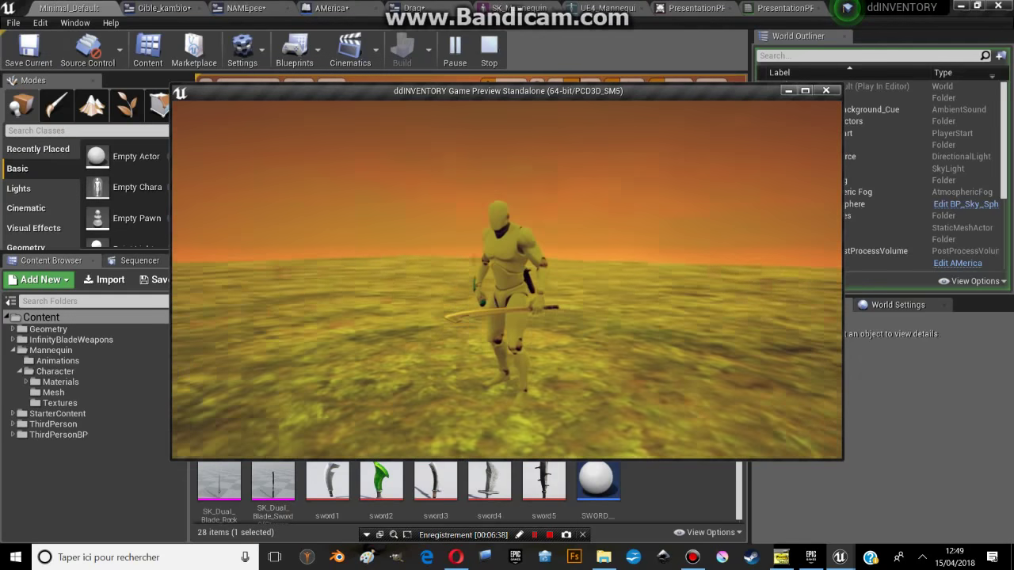
{"action": "key", "text": "w"}
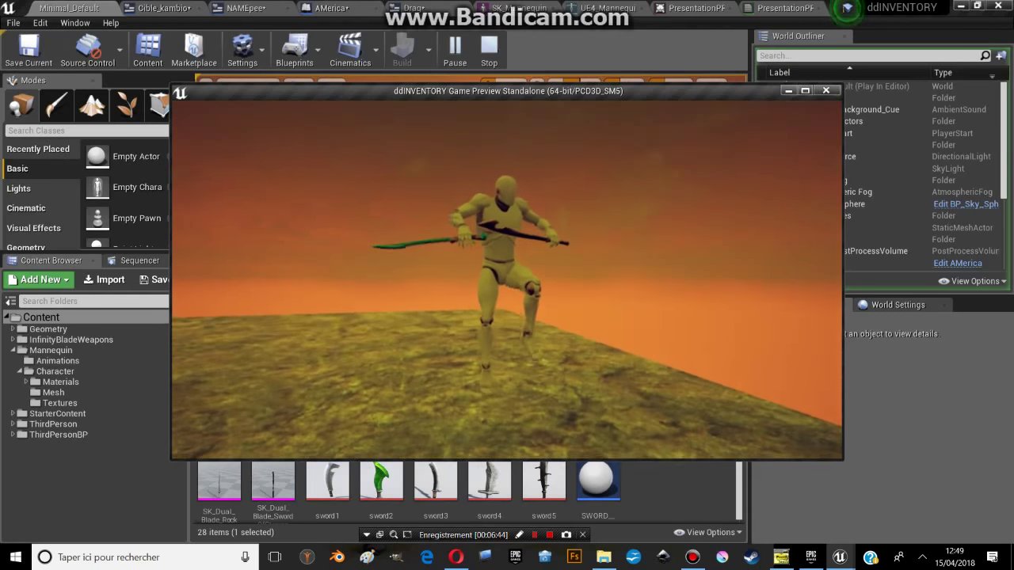
{"action": "key", "text": "Escape"}
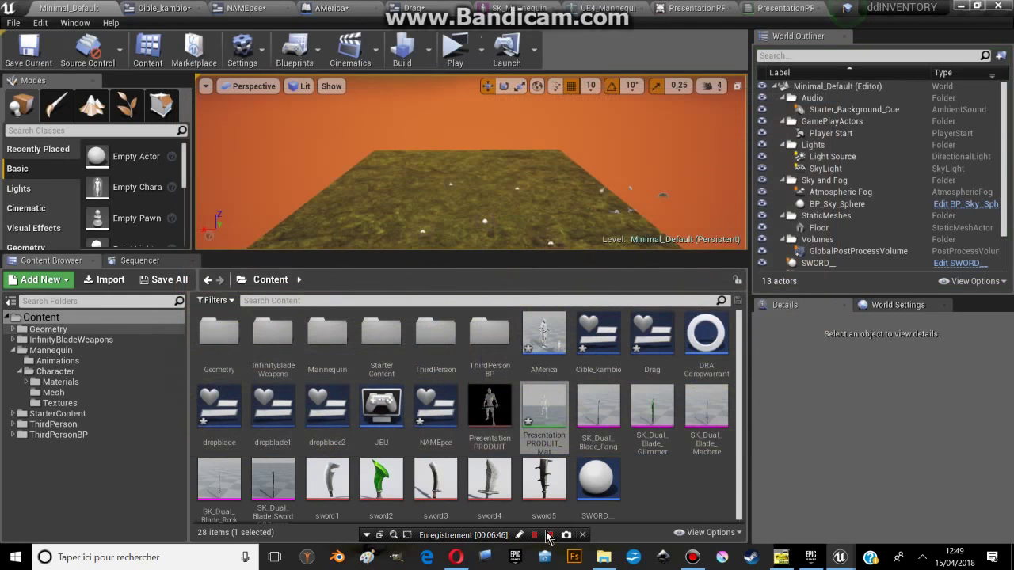